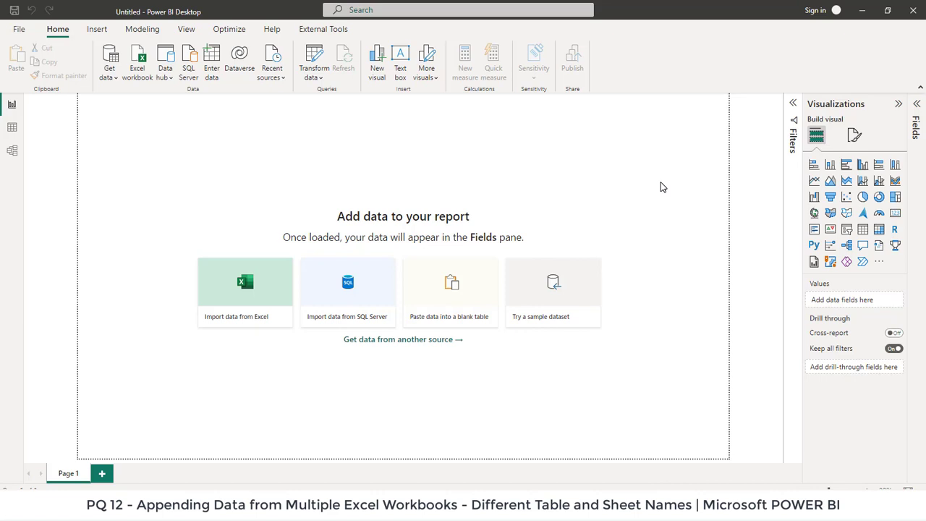
Leave the regional workbooks folder and bring up the open North.xlsx window in Excel.
click(275, 506)
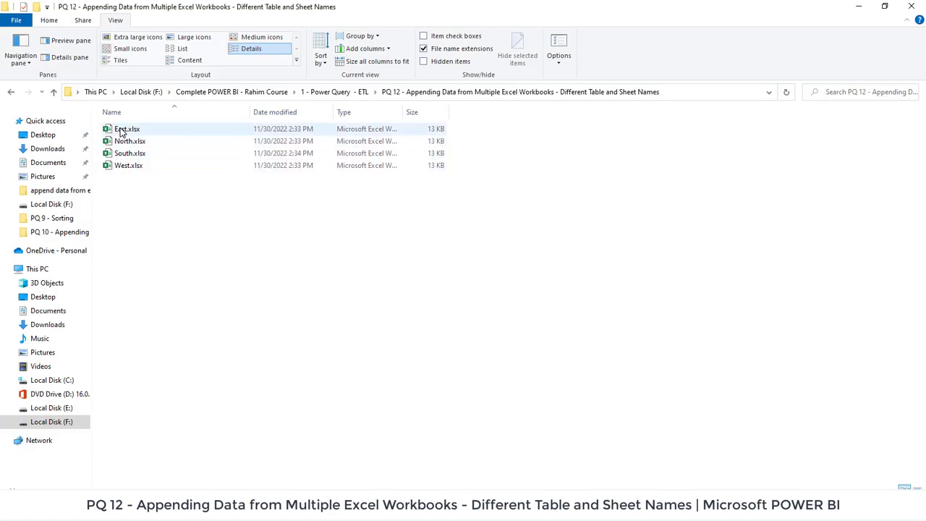
click(185, 510)
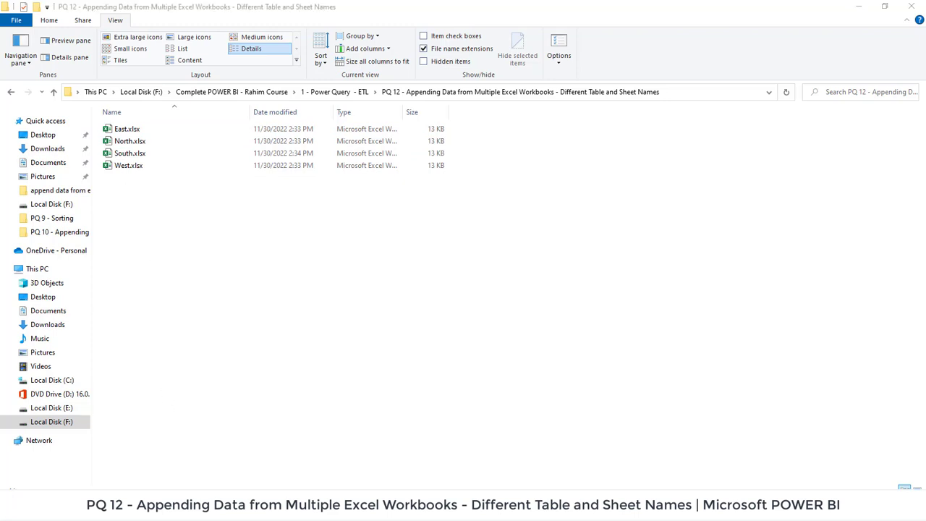
Check the North table's name under Table Design in North.xlsx.
click(205, 458)
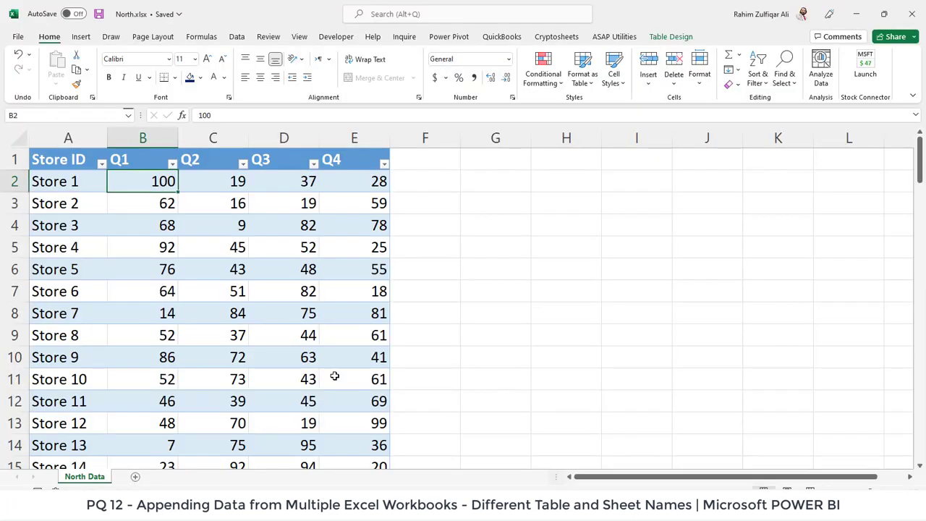
click(286, 291)
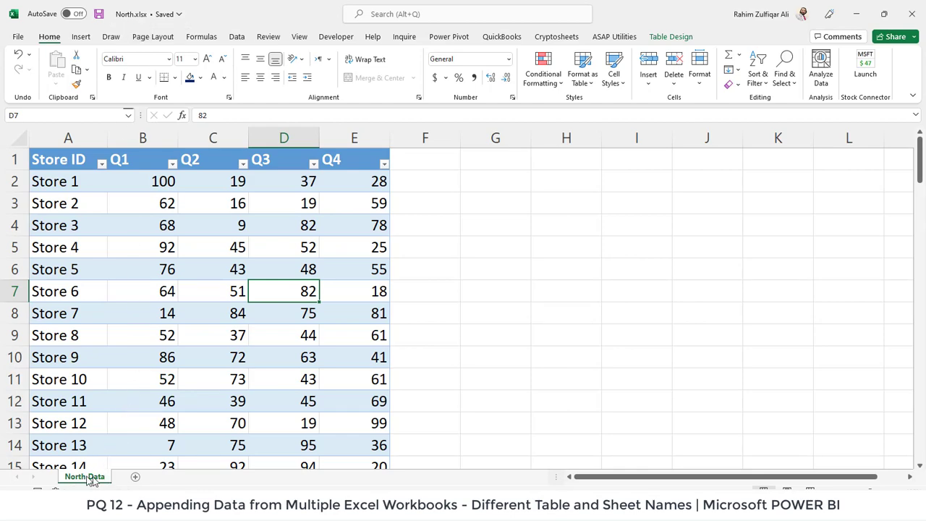
click(663, 38)
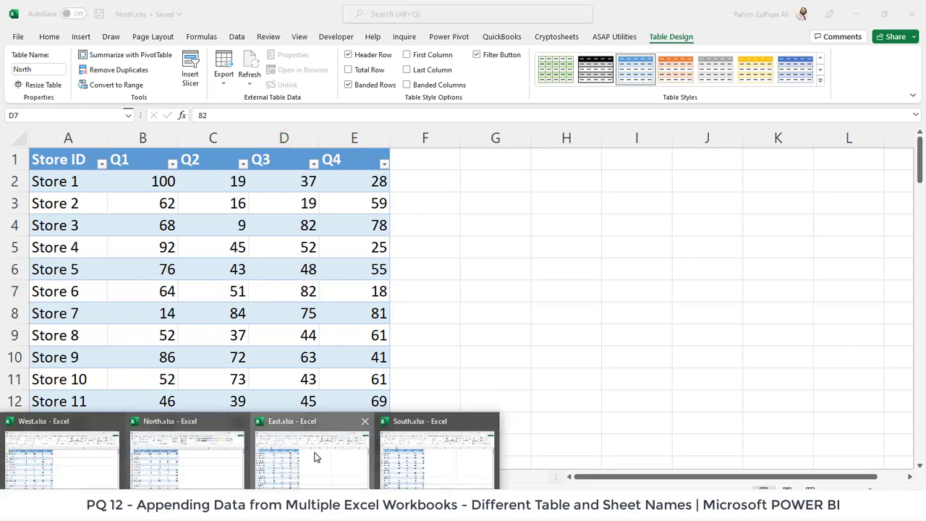
Check the East table's name under Table Design in East.xlsx and inspect its data.
click(314, 455)
click(218, 203)
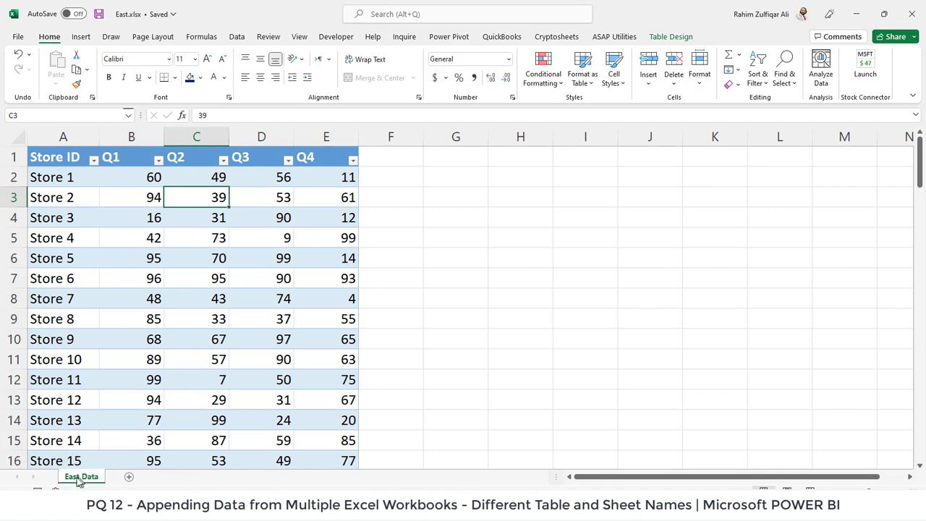
click(659, 37)
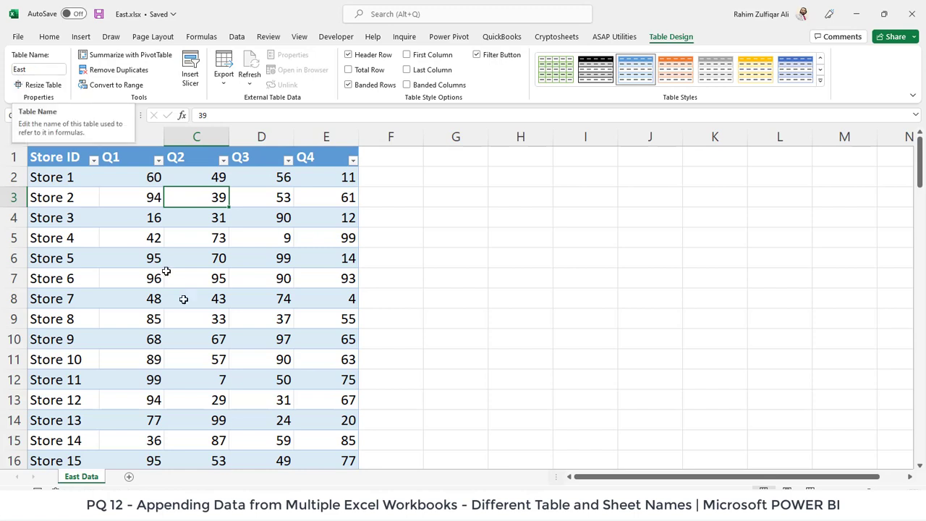
click(194, 278)
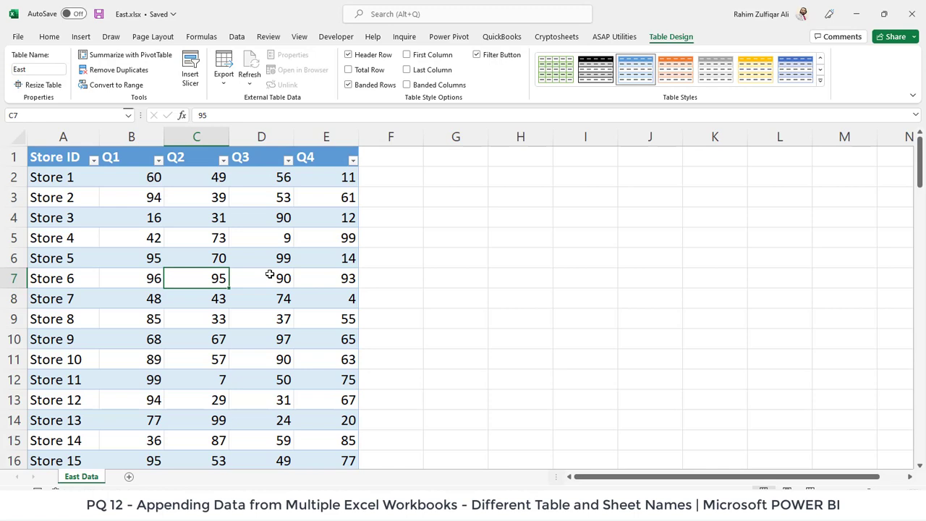
click(287, 239)
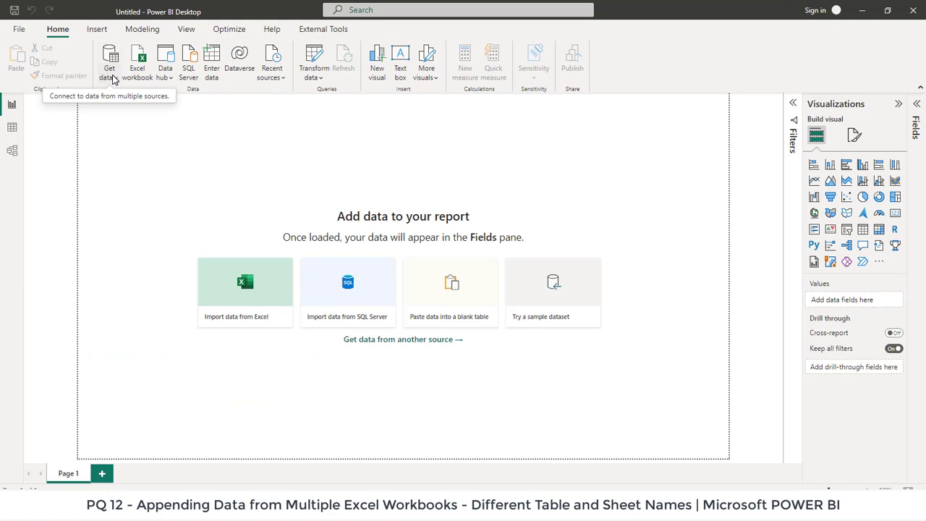
Connect a Folder data source using the pasted PQ 12 folder path.
click(113, 78)
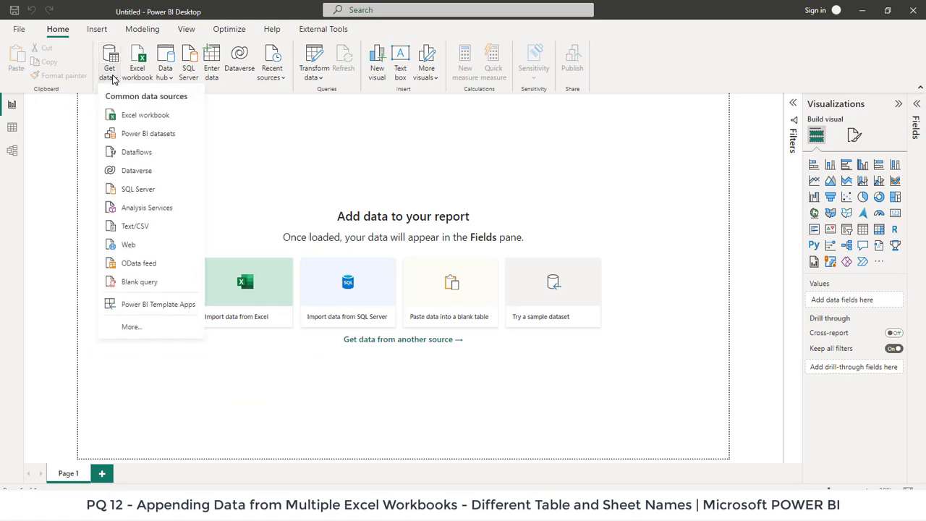
click(130, 327)
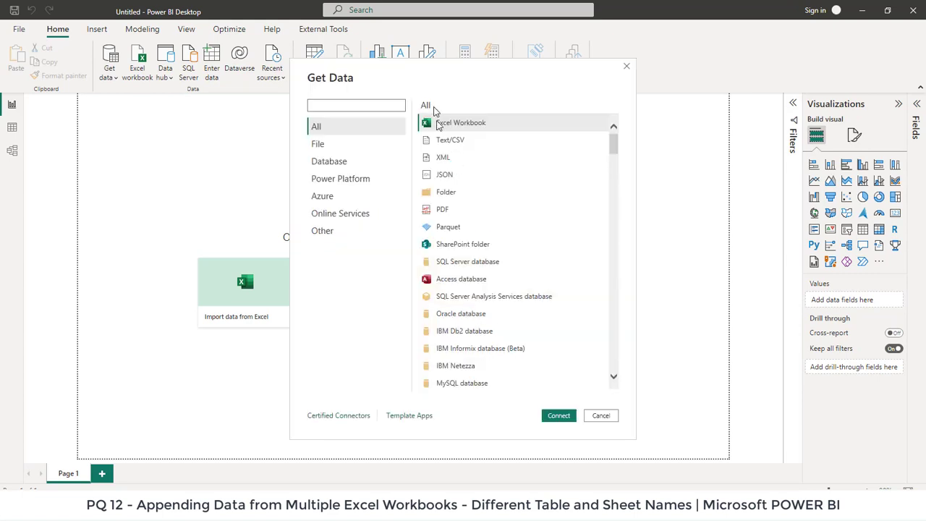
click(447, 192)
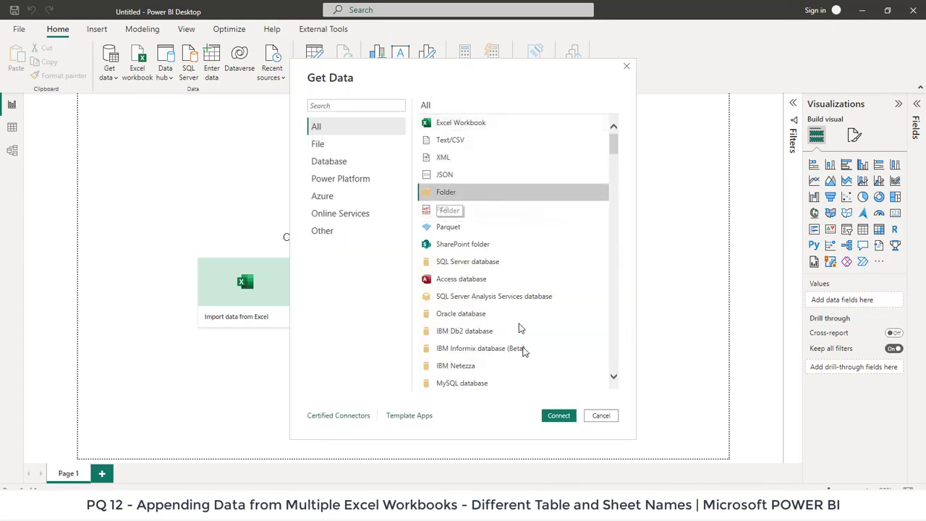
click(557, 416)
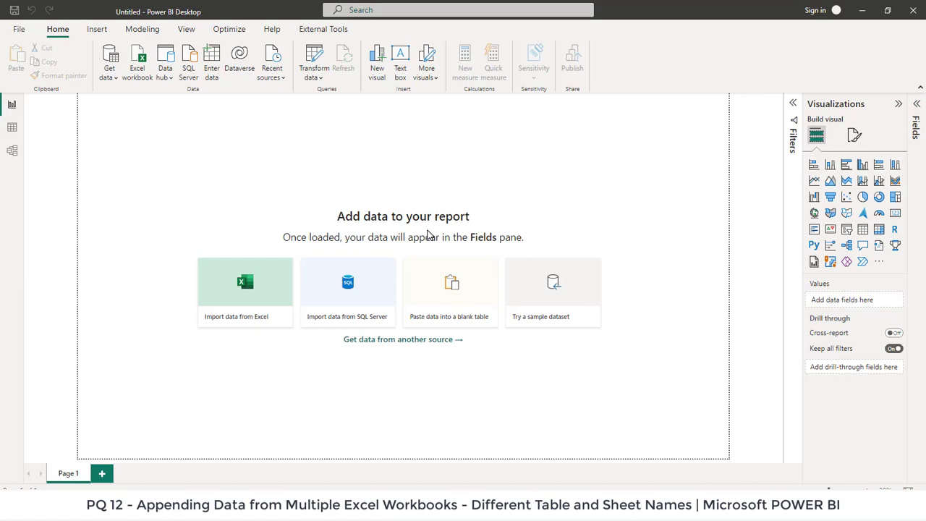
key(ctrl+v)
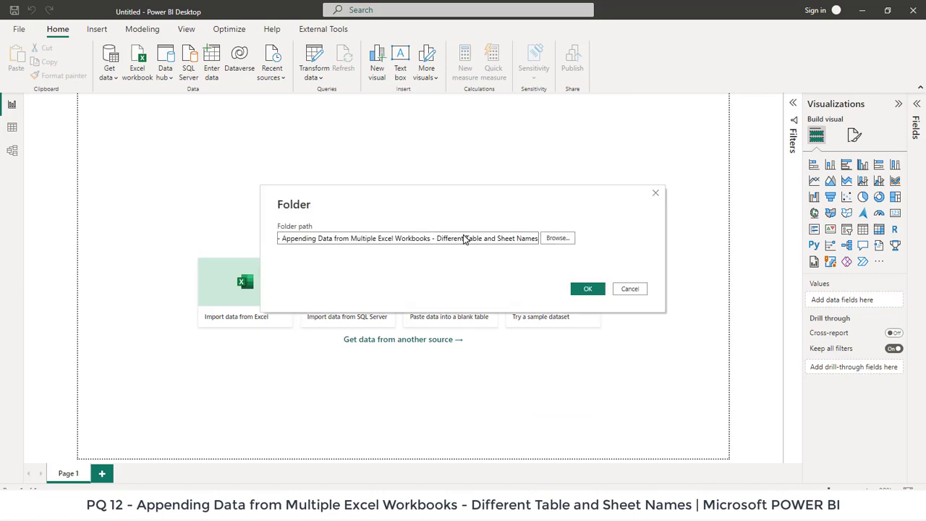
click(586, 289)
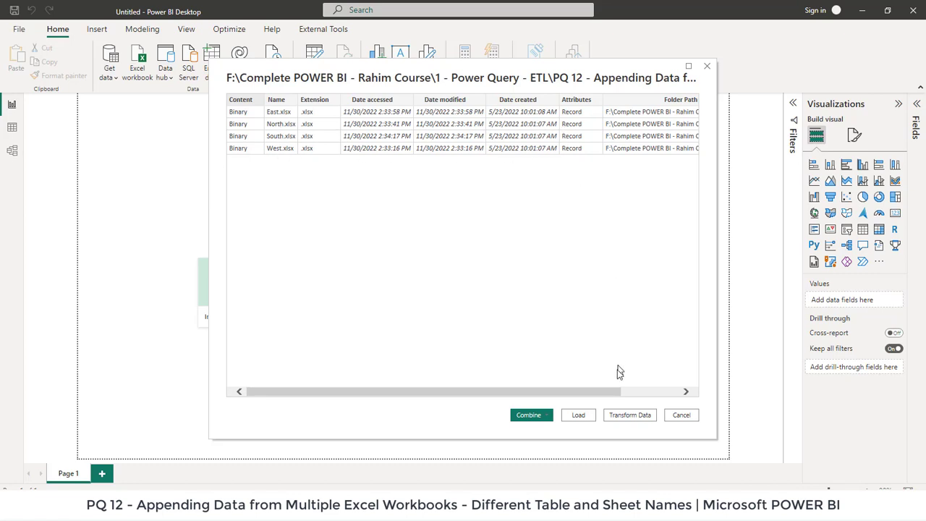
Review the Combine options, then choose Transform Data for the four workbook files.
click(542, 416)
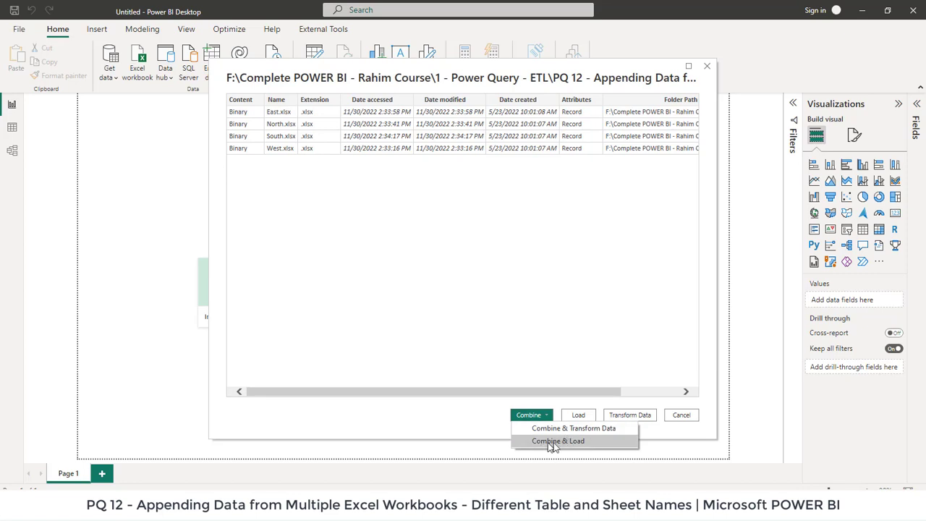
click(556, 403)
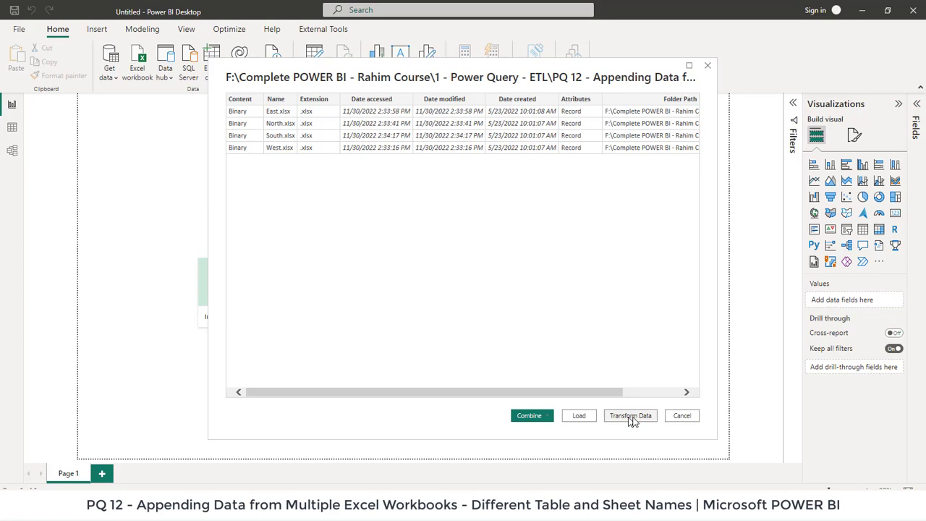
click(535, 418)
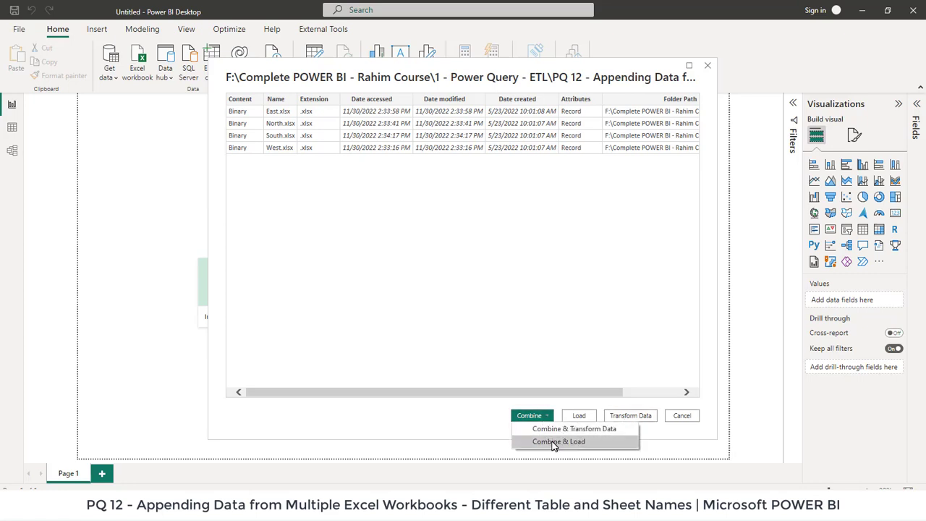
click(629, 417)
click(631, 417)
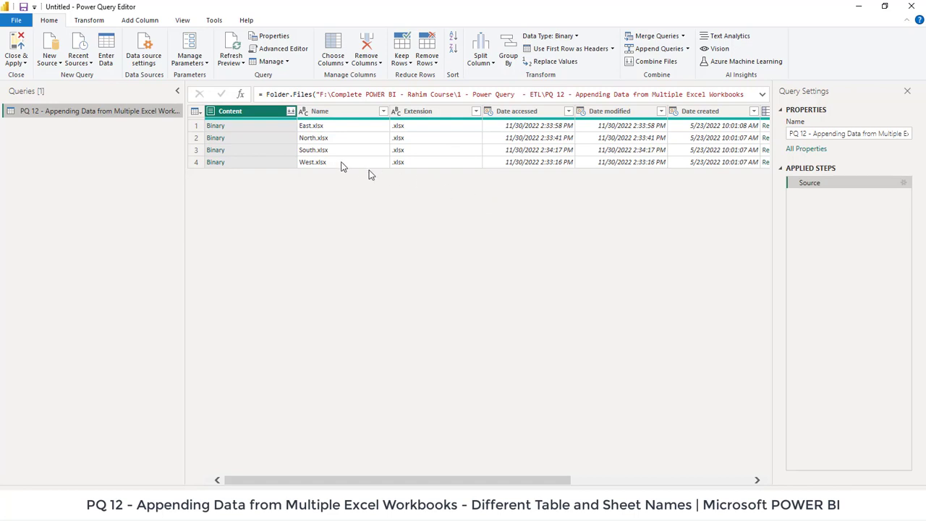
Remove the Extension through Folder Path file-info columns from the file list.
click(322, 112)
click(423, 112)
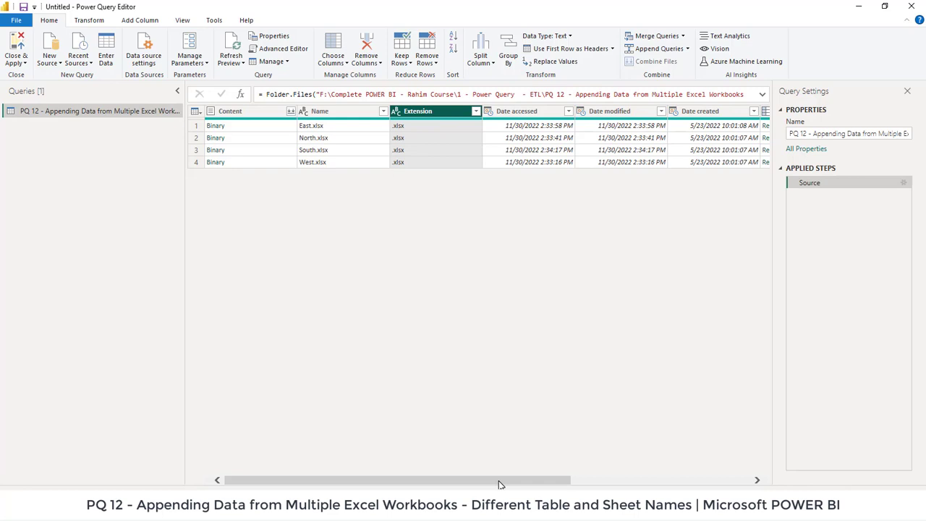
drag(498, 484, 677, 484)
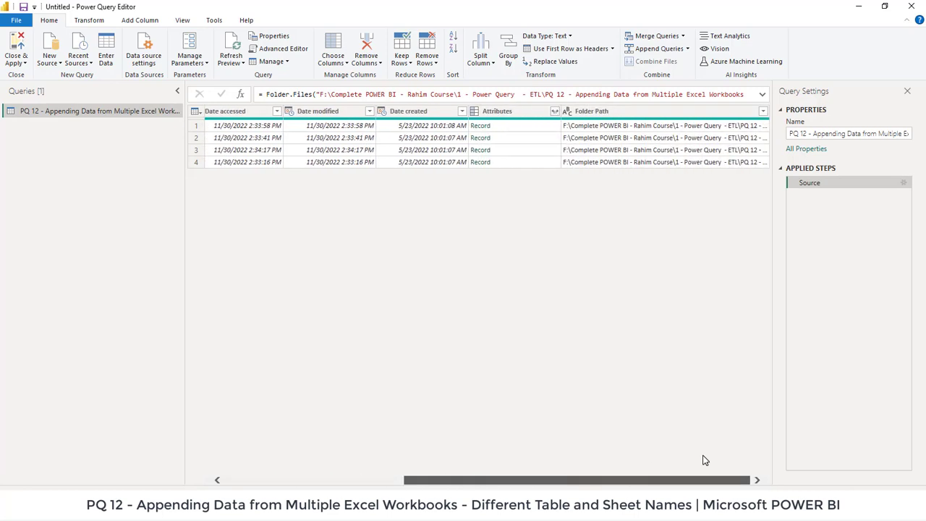
shift+click(634, 113)
right_click(634, 113)
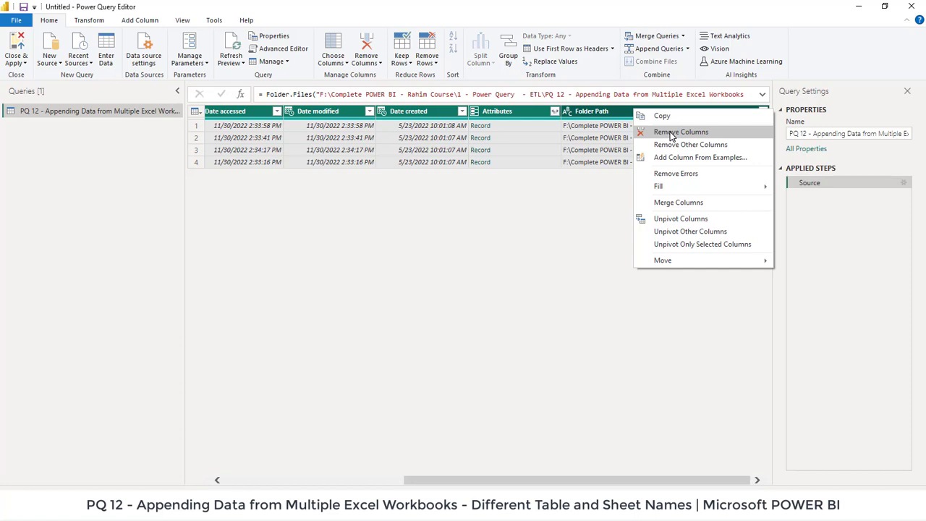
click(671, 133)
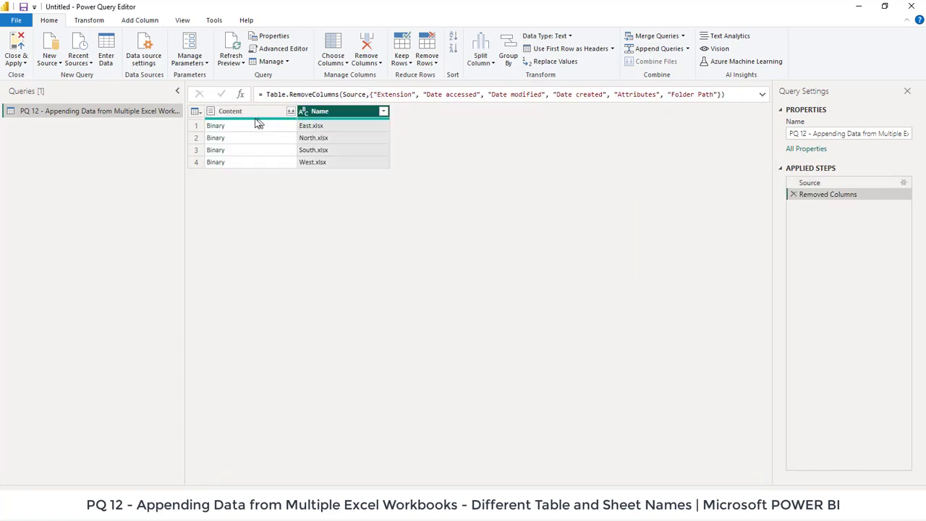
Select the remaining Content and Name columns.
click(344, 114)
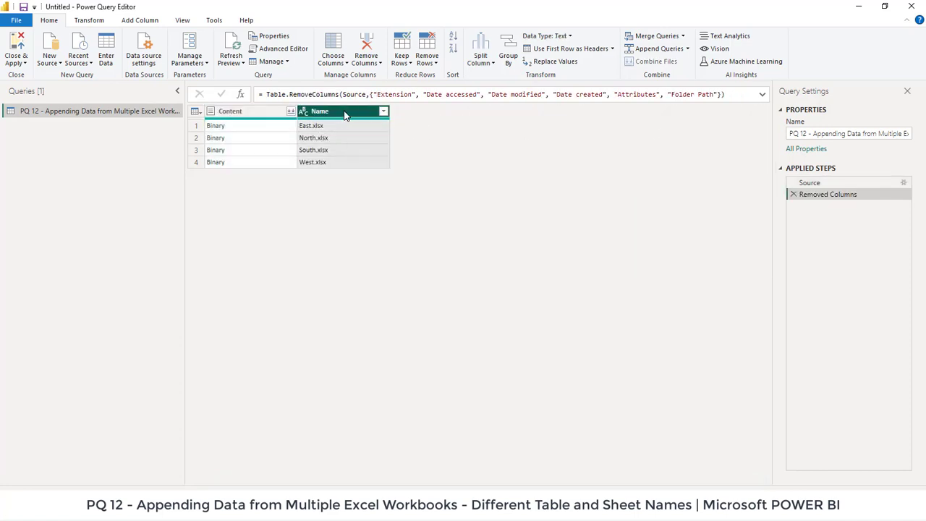
click(260, 114)
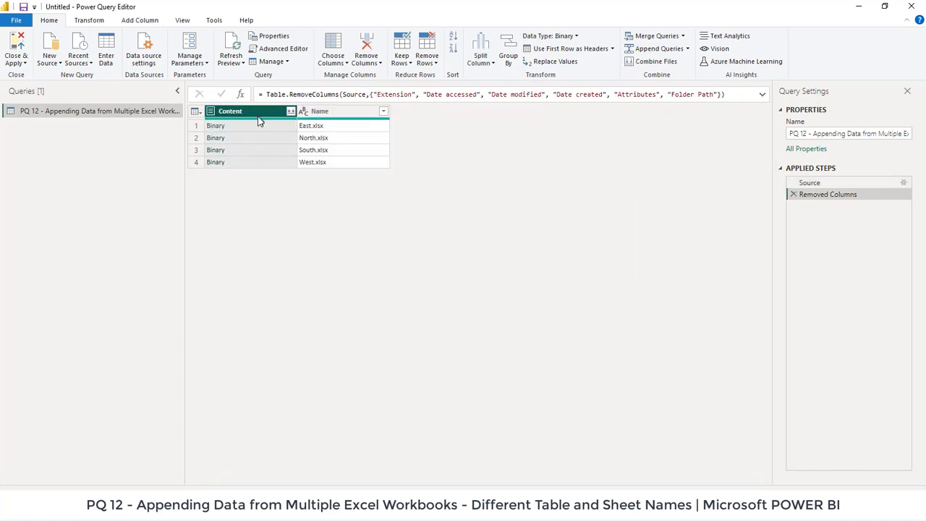
ctrl+click(327, 112)
click(327, 111)
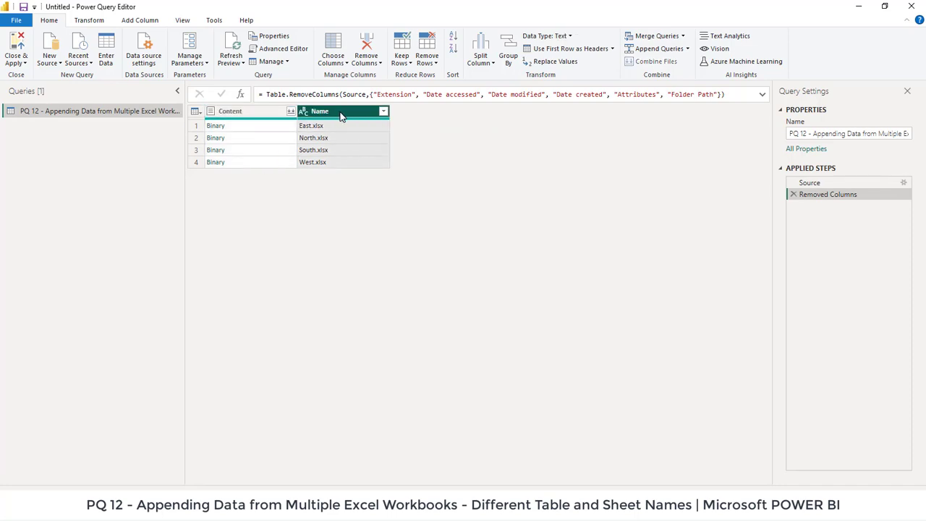
Add a Custom Column, rename it from 'Custom' to 'Data', and move to the formula box.
click(133, 22)
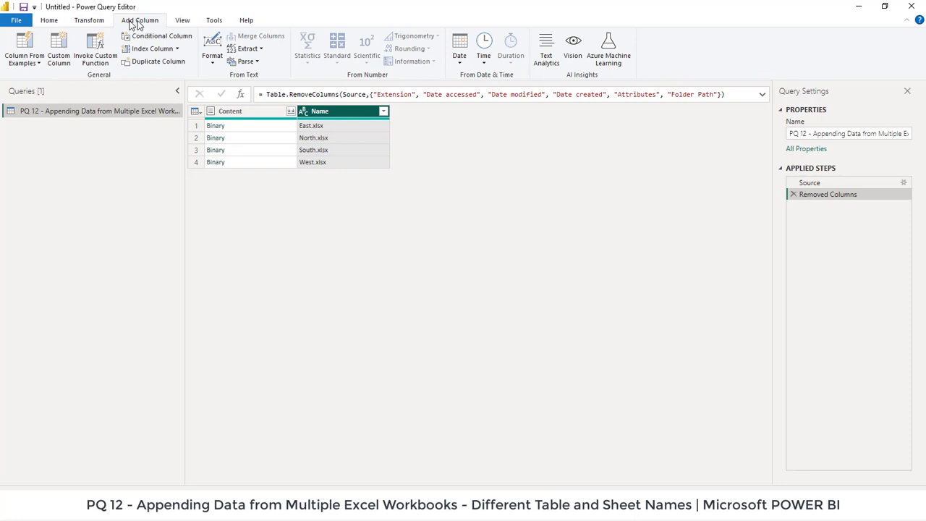
click(61, 52)
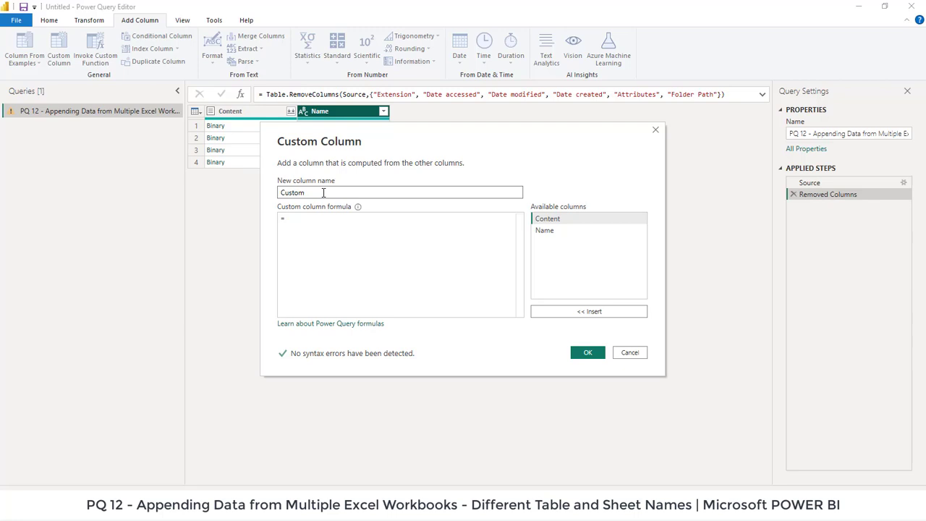
drag(323, 192, 234, 193)
text(Data)
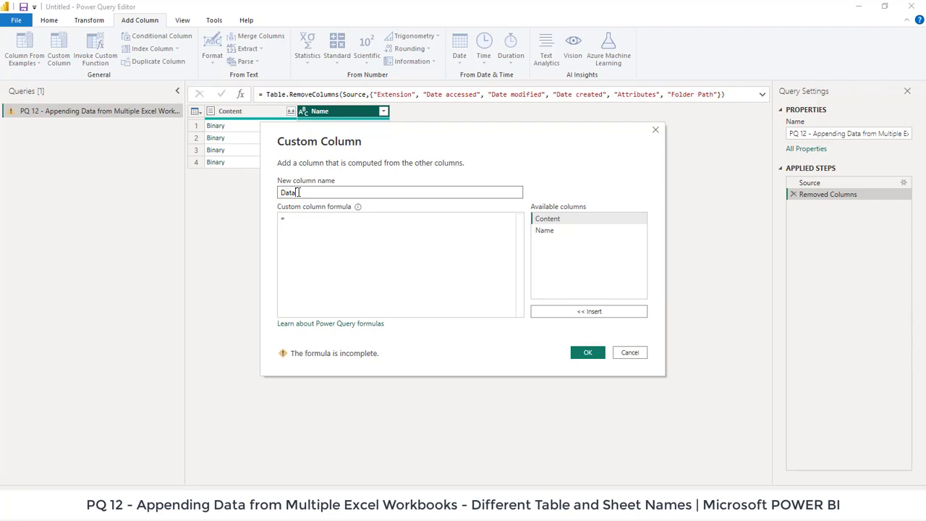
click(310, 219)
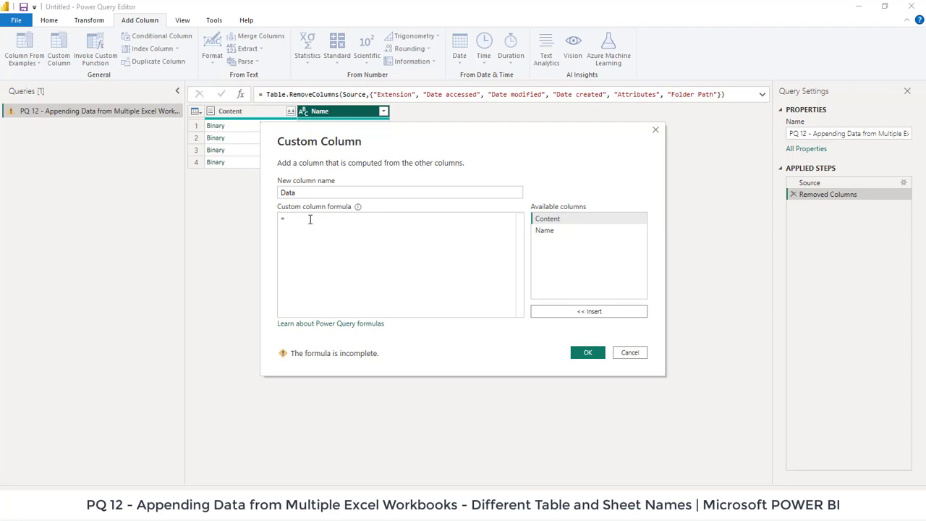
Enter '= Excel.Workbook(' in the Data column formula using the autocomplete suggestion.
text(Excel.)
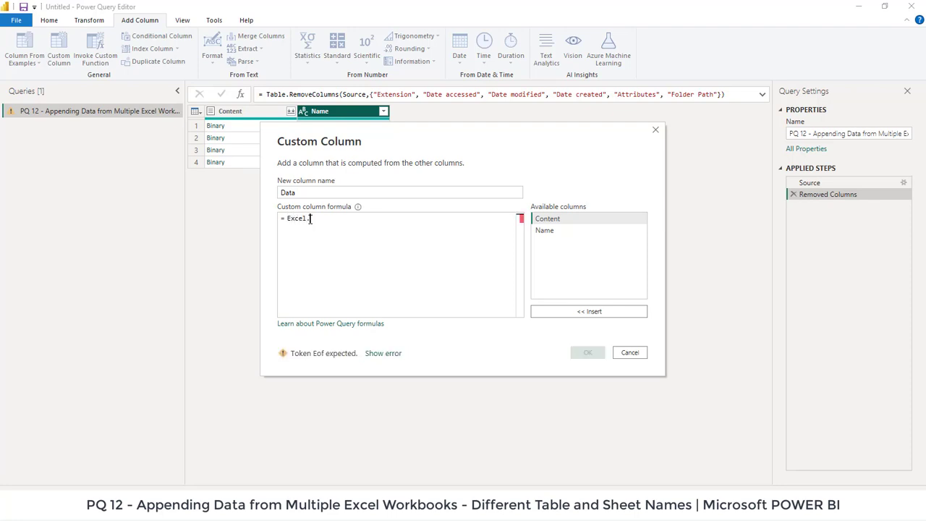
text(Workbo)
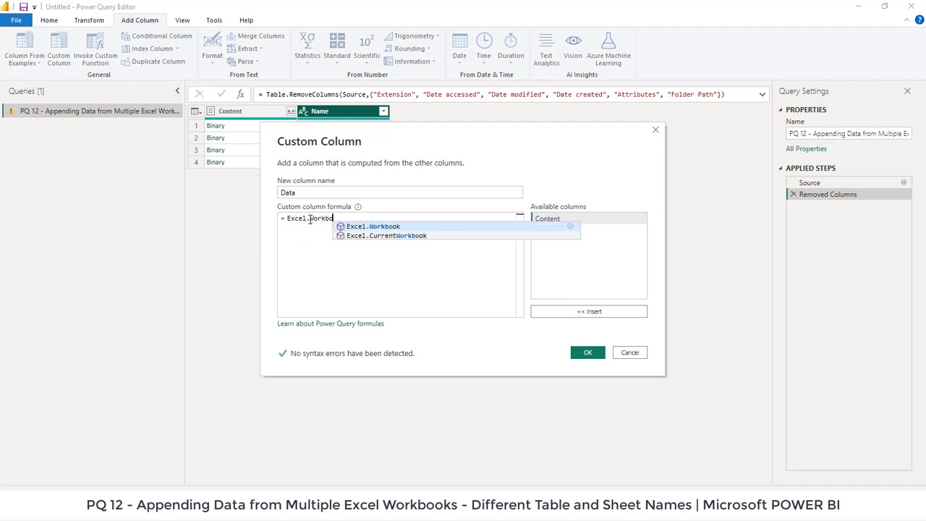
text(o)
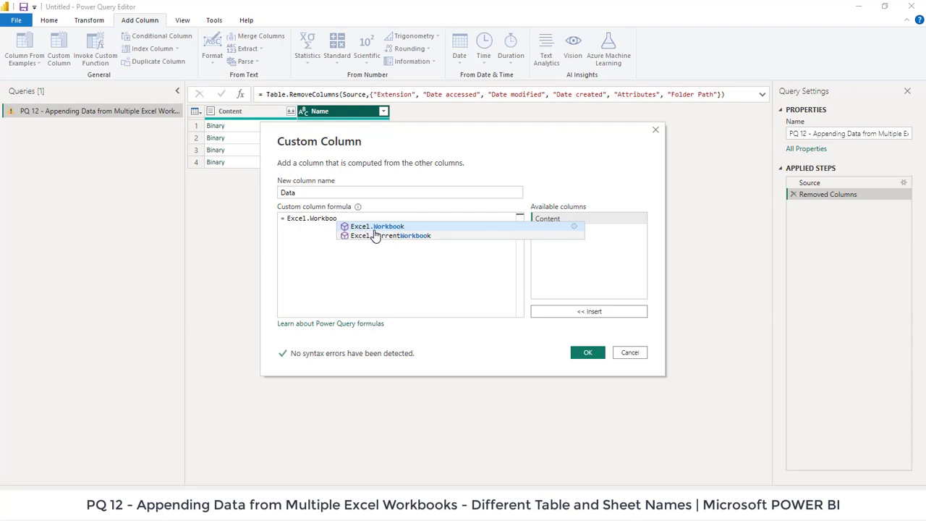
text(k()
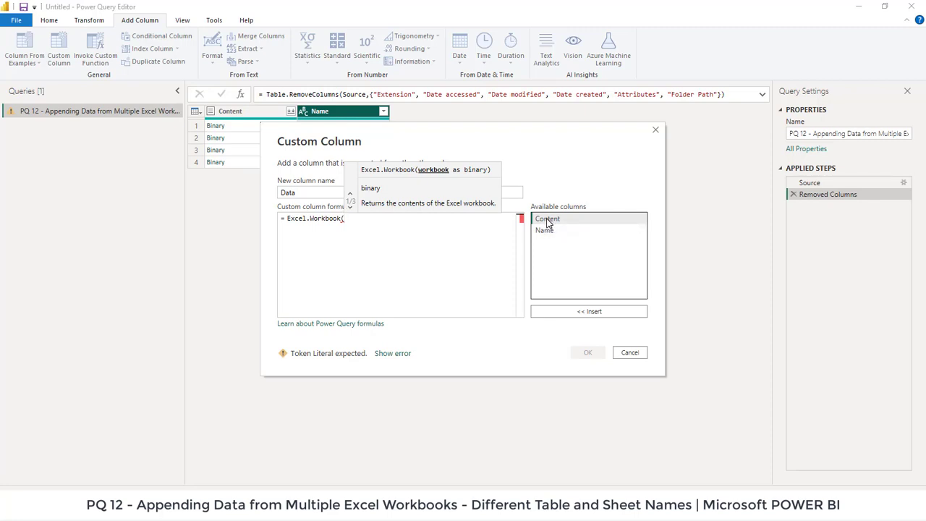
Complete the formula as Excel.Workbook([Content]) and create the Data column.
click(546, 223)
double_click(546, 223)
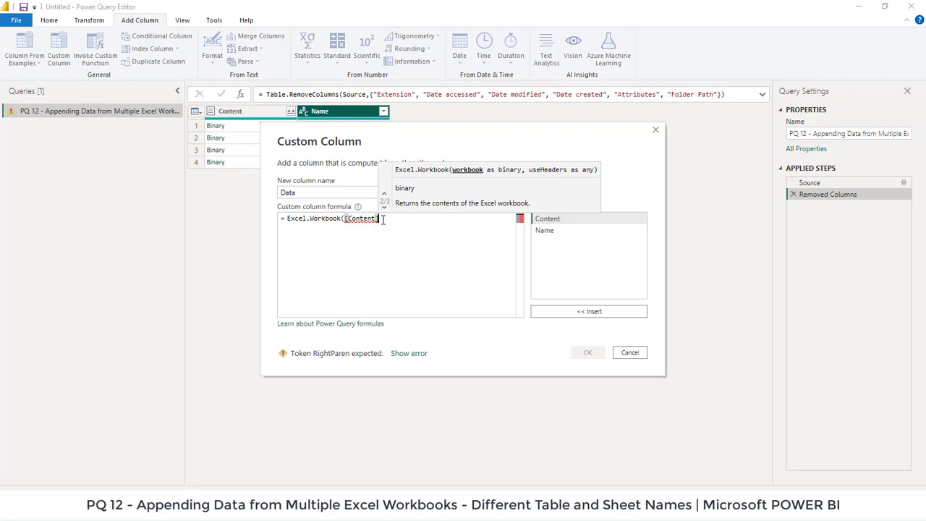
text())
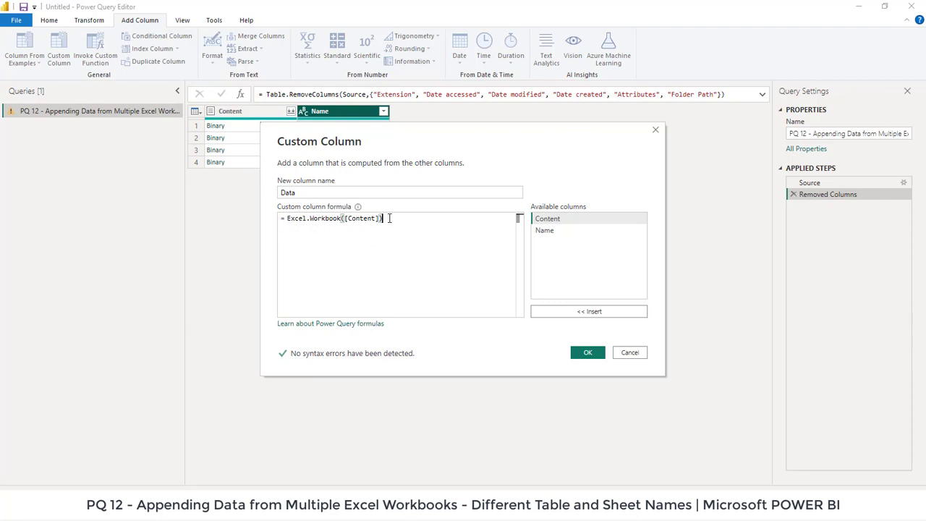
key(BackSpace)
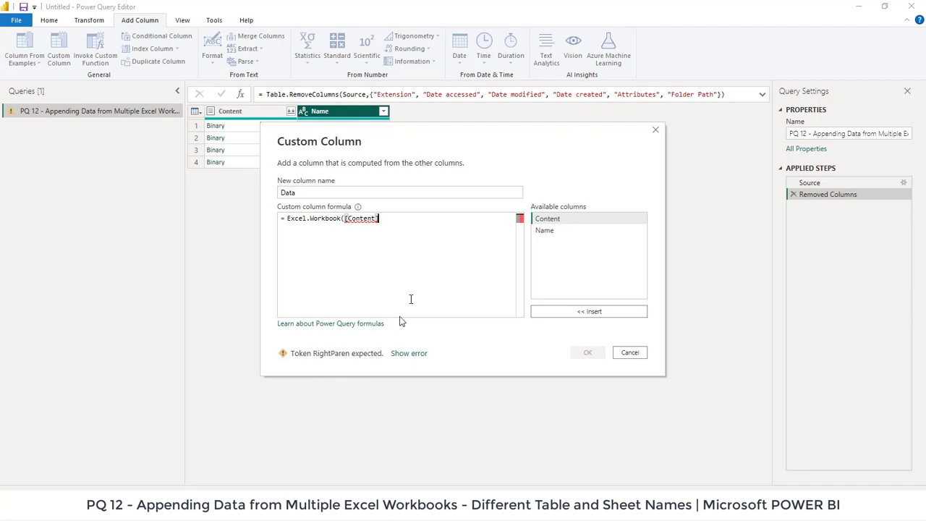
text())
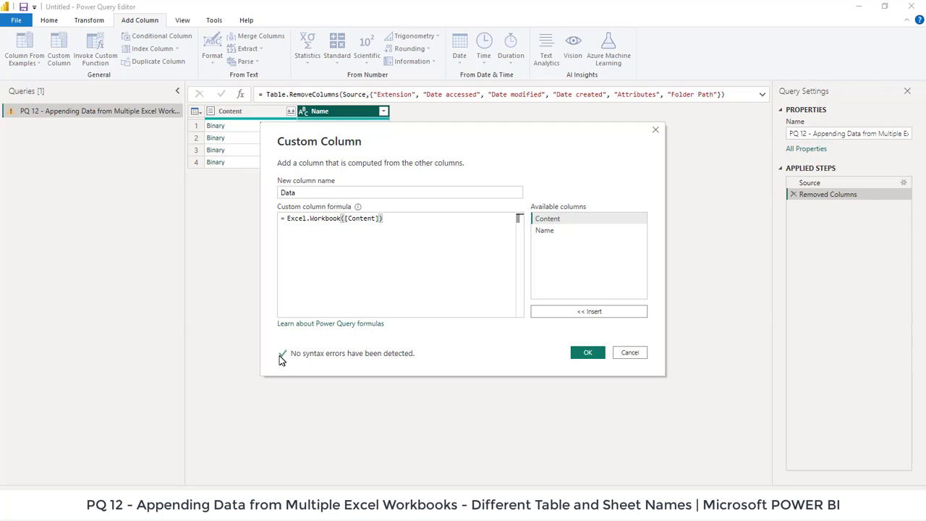
click(579, 355)
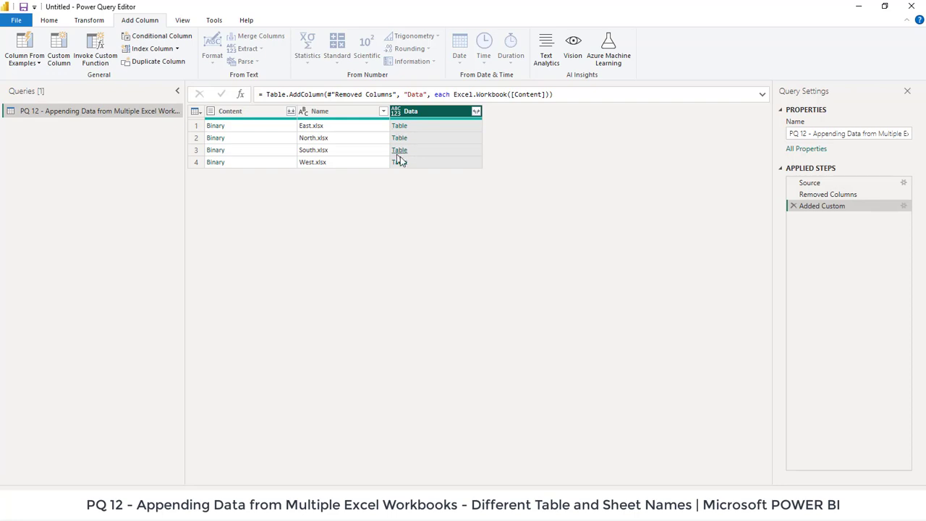
Expand the Data column without the original-name prefix, then preview the East Item value.
click(476, 111)
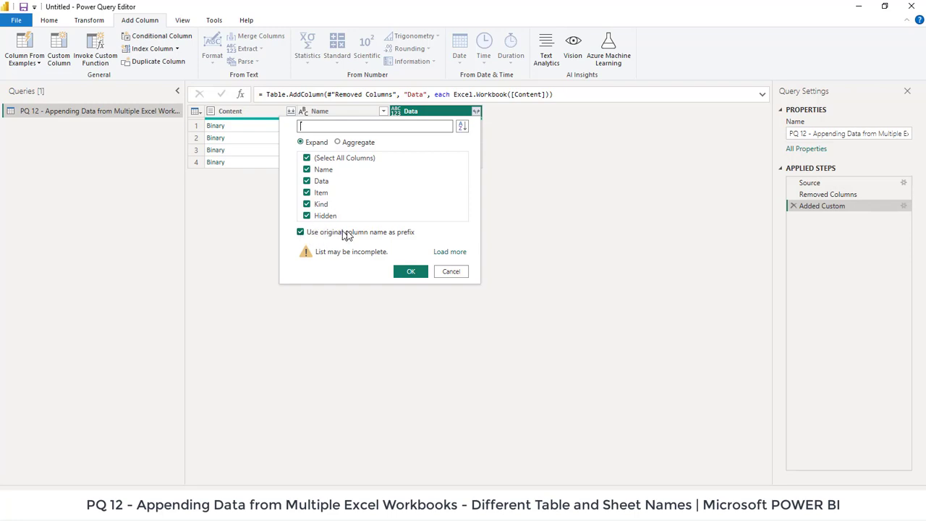
click(301, 232)
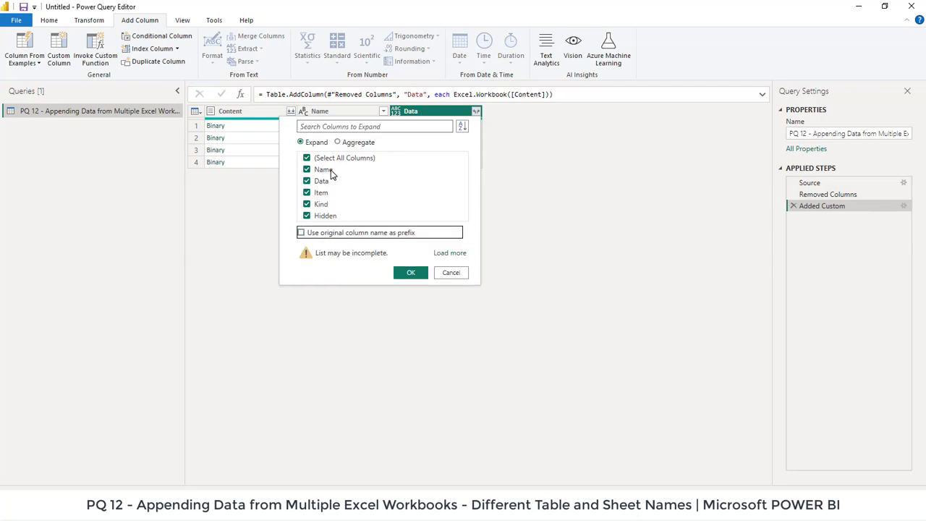
click(399, 274)
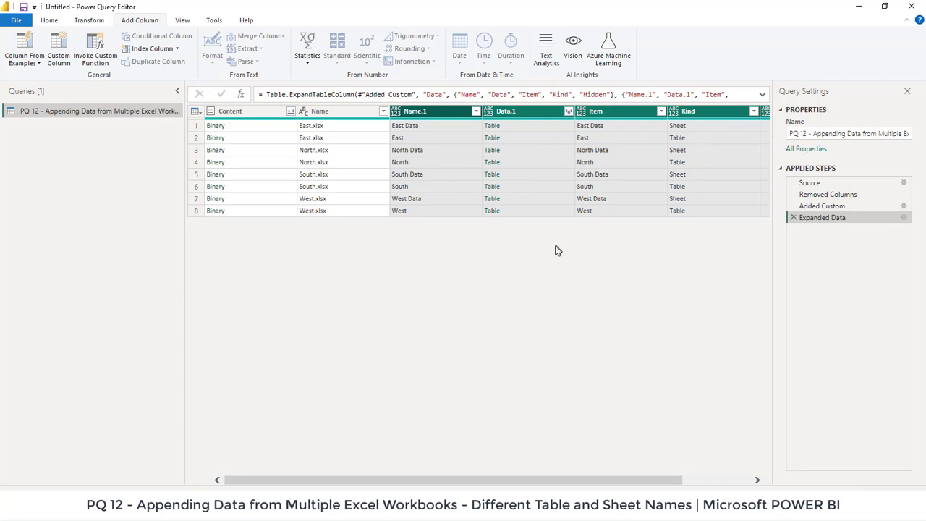
click(636, 139)
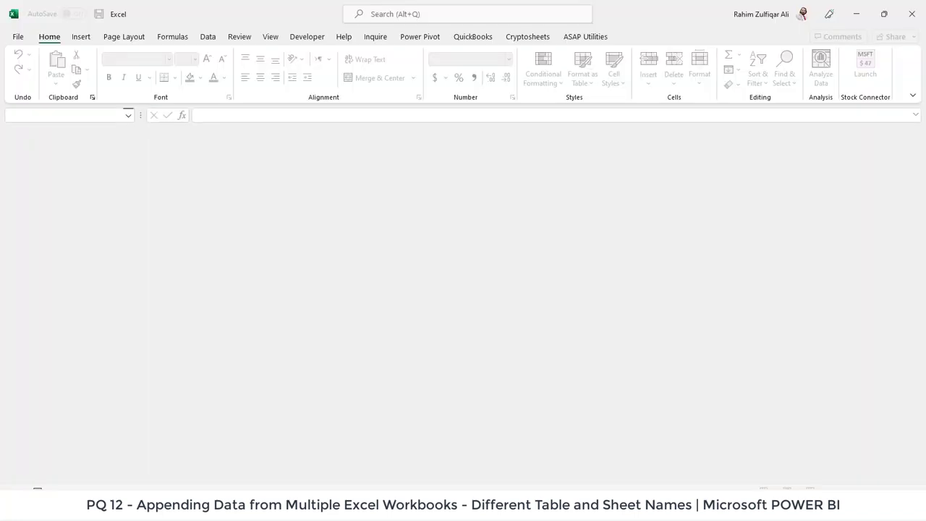
Glance at the East, North, South and West xlsx files, then return to Power Query Editor.
key(alt+Tab)
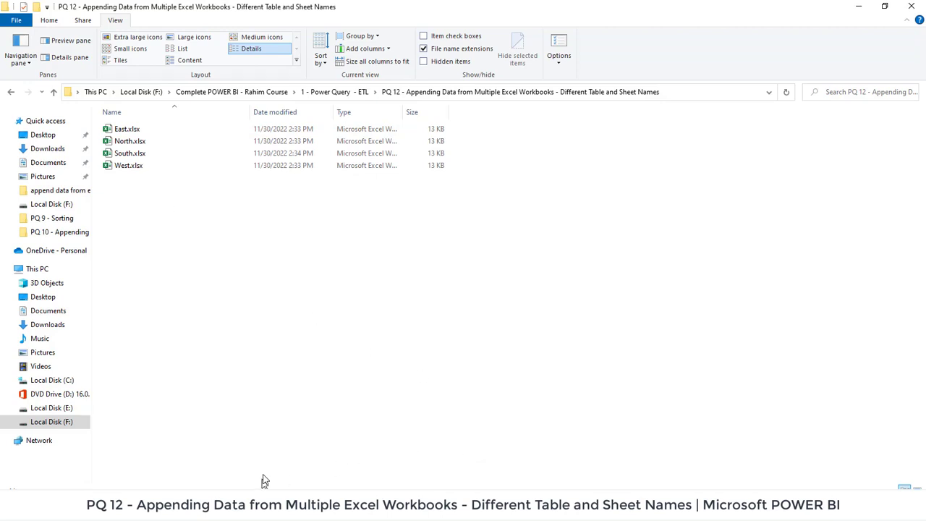
mouse_move(522, 506)
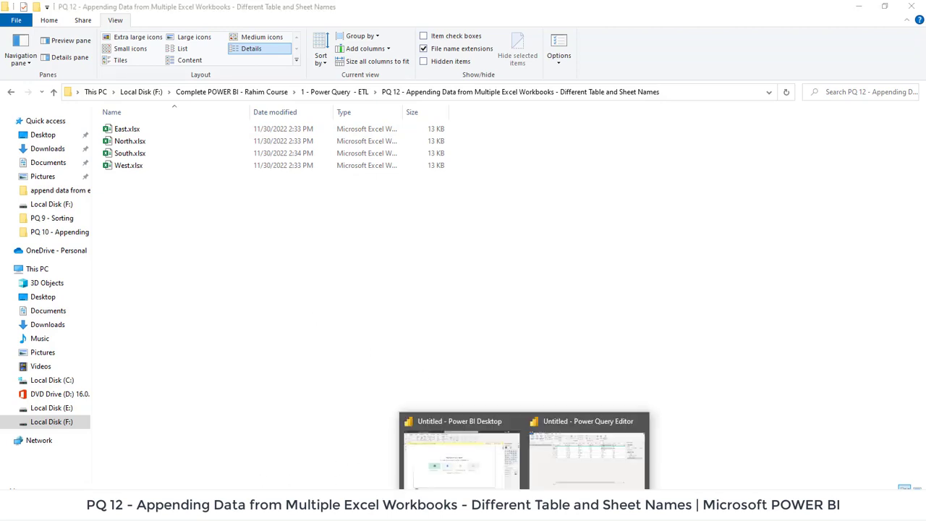
click(544, 483)
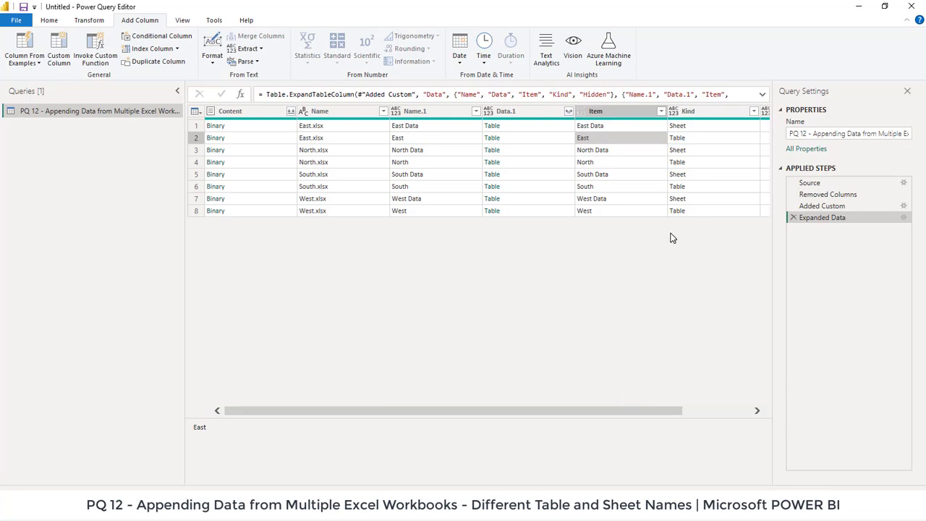
Filter the Kind column to Table only, leaving the East, North, South and West rows.
click(700, 113)
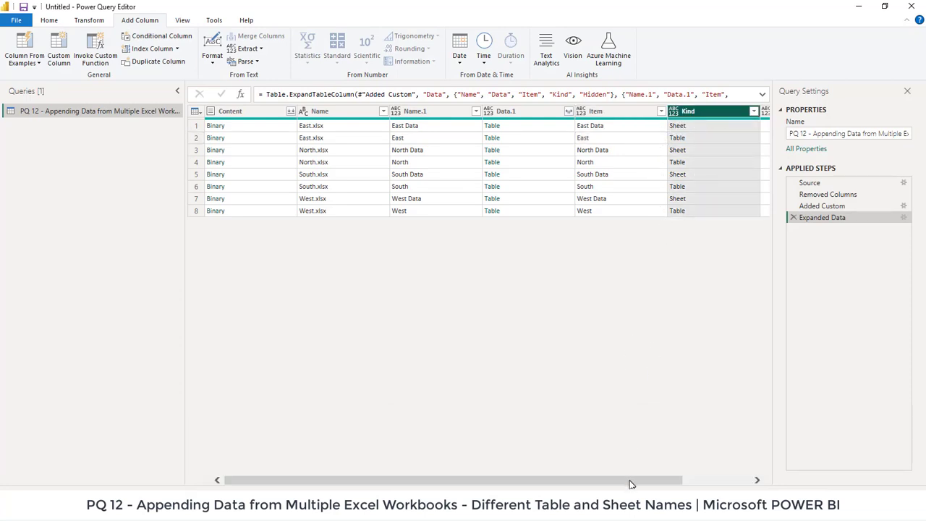
drag(632, 481, 721, 482)
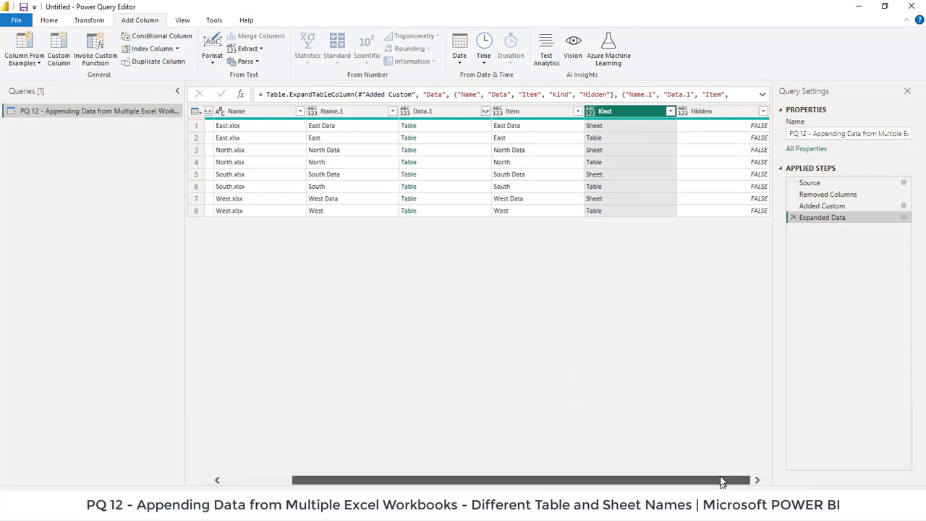
click(670, 112)
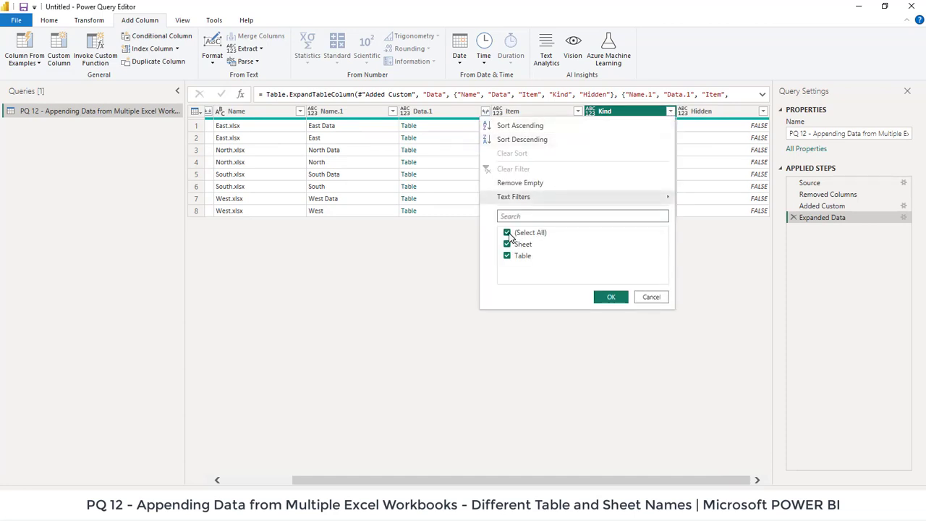
click(508, 234)
click(508, 257)
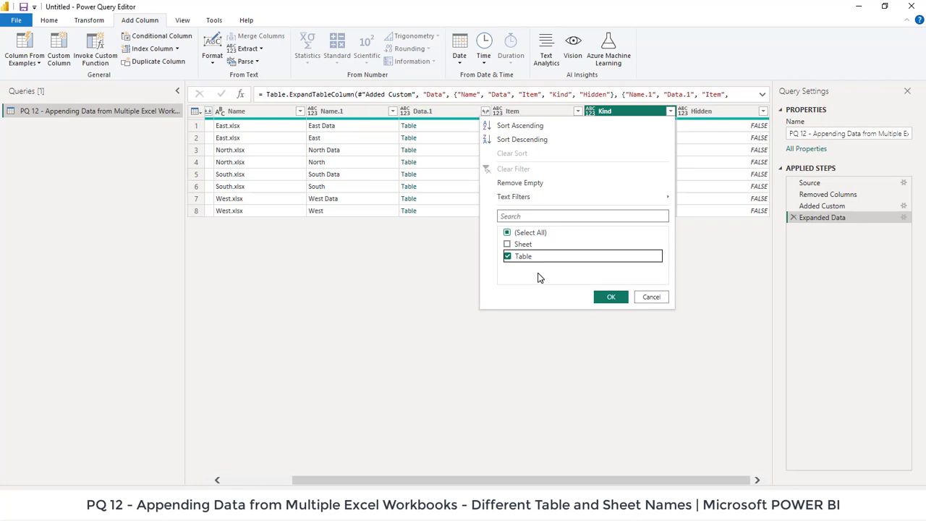
click(508, 257)
click(508, 246)
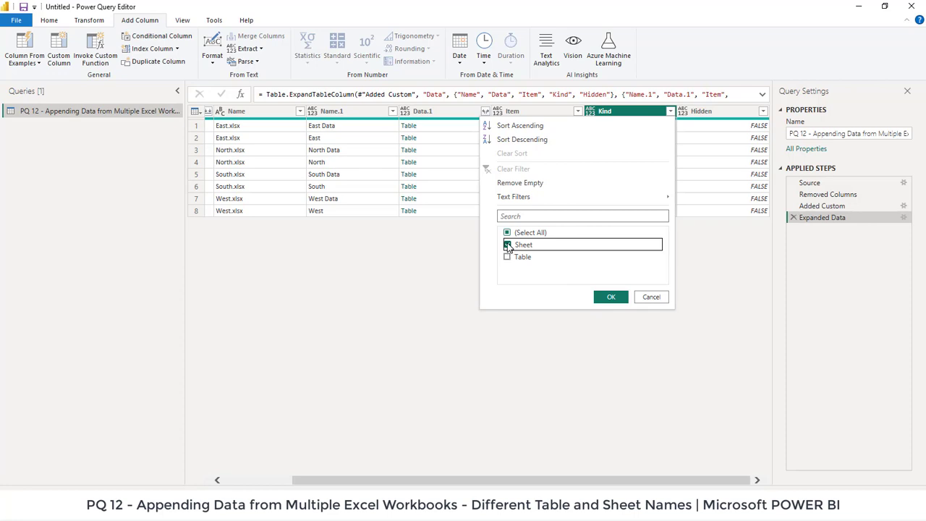
click(507, 246)
click(508, 257)
click(611, 297)
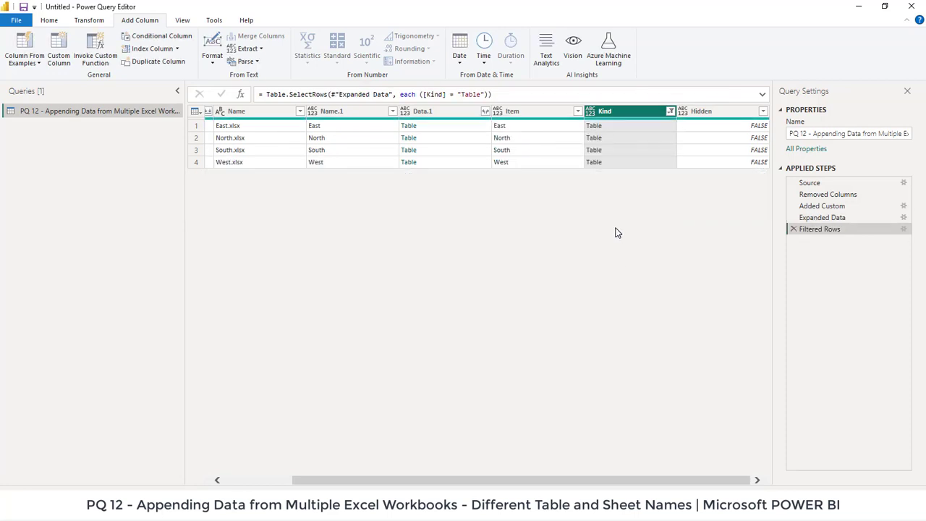
Expand Data.1 into Store ID, Q1, Q2, Q3 and Q4 columns without a prefix.
click(434, 114)
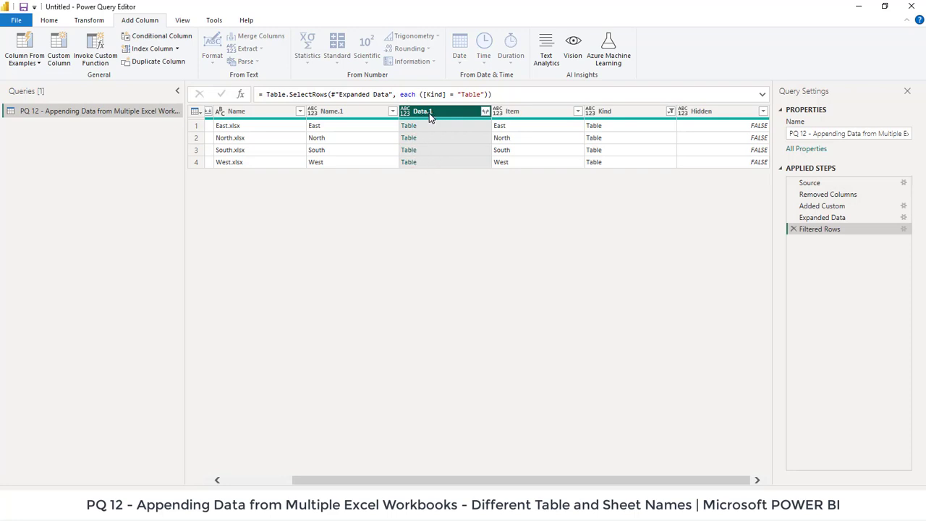
click(484, 111)
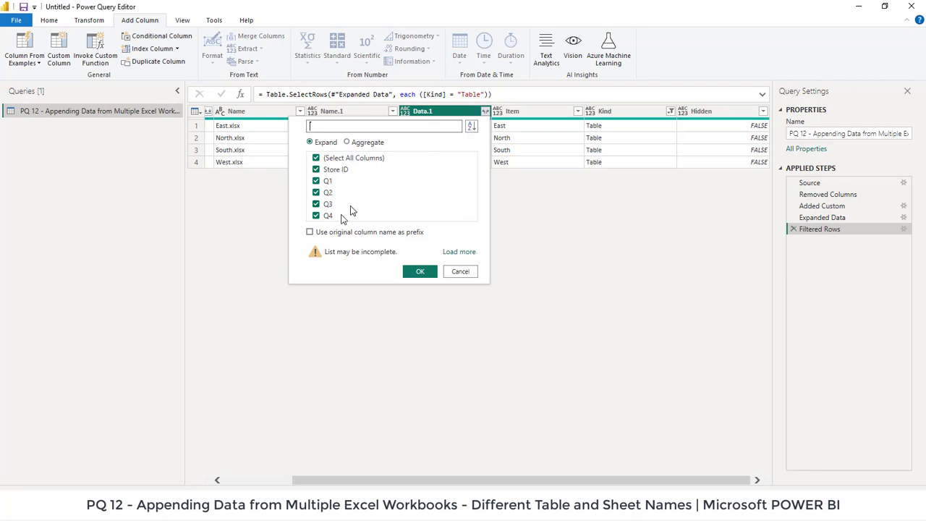
click(418, 273)
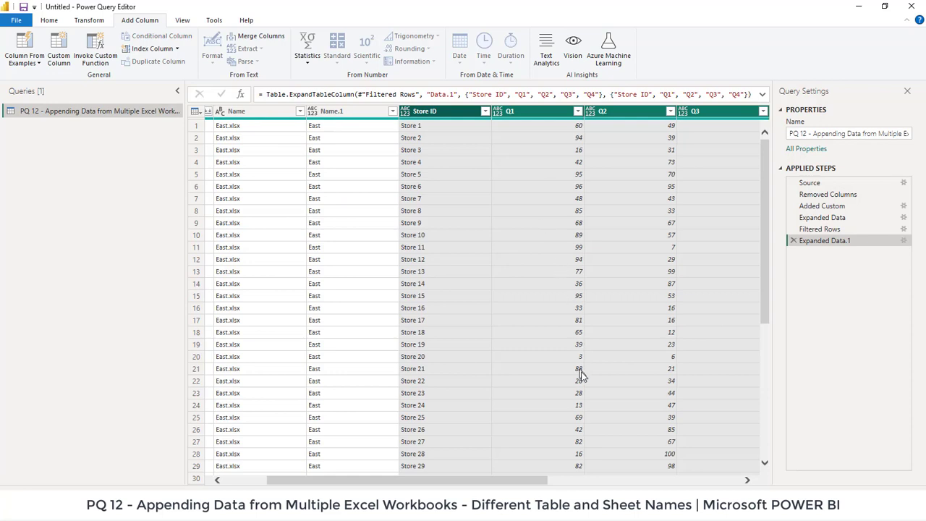
drag(527, 482, 716, 484)
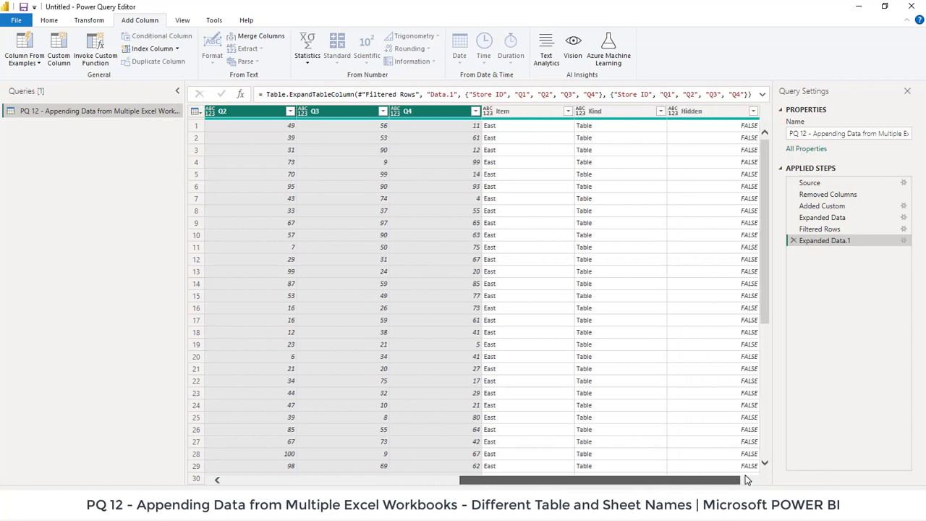
Remove the Item, Kind and Hidden columns, leaving Name.1, Store ID and Q1–Q4.
click(705, 112)
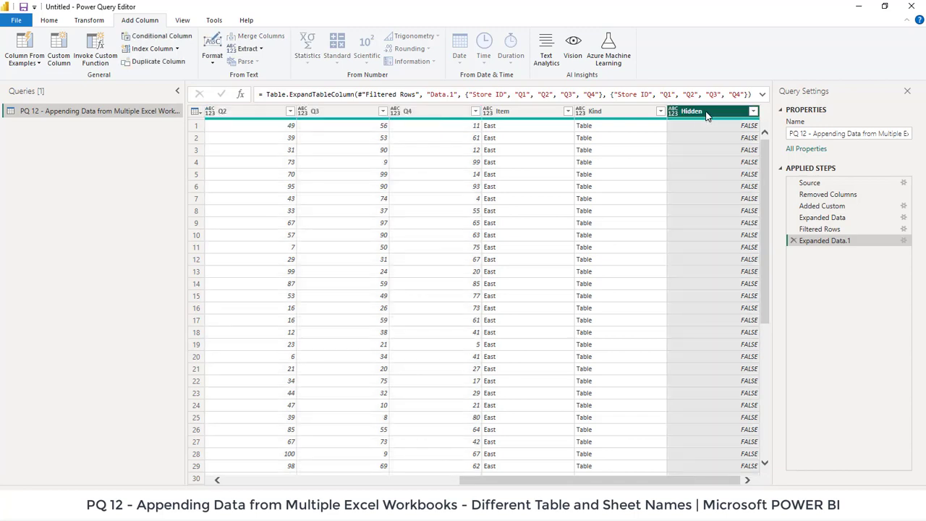
click(537, 118)
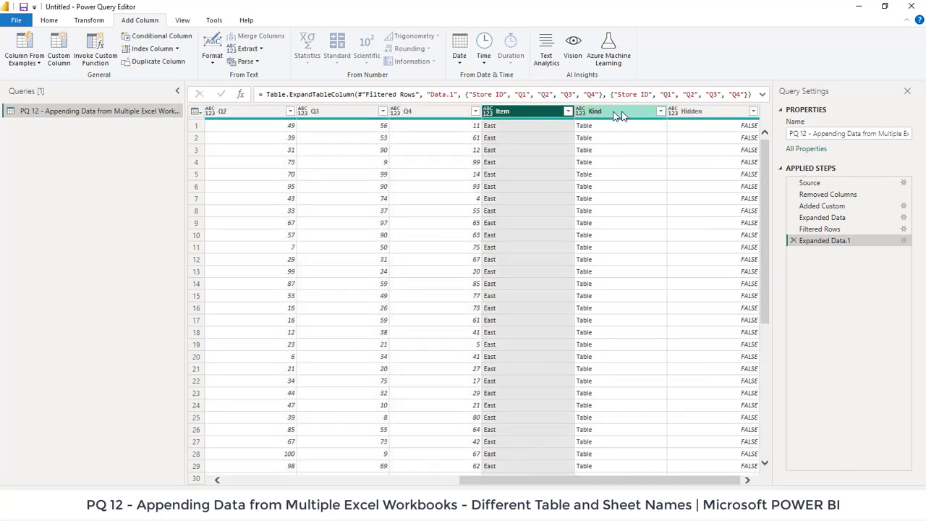
shift+click(700, 114)
right_click(699, 114)
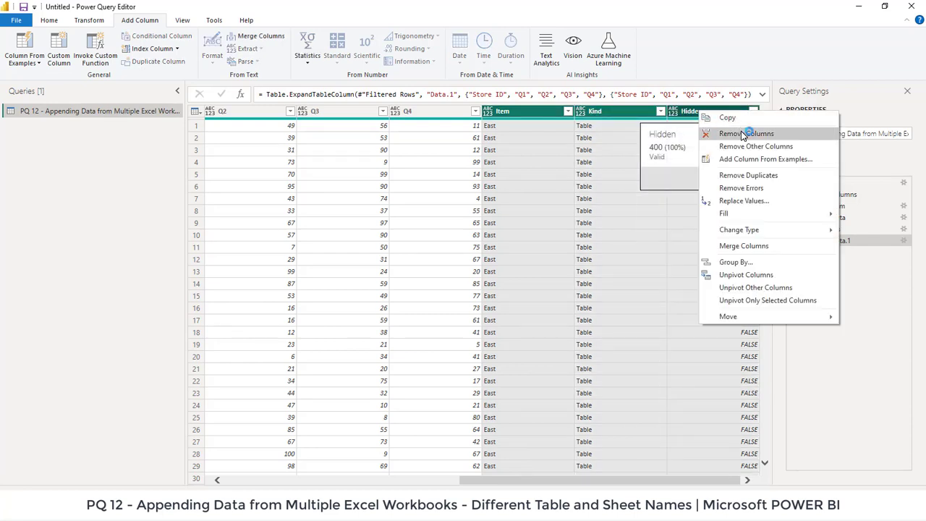
click(739, 132)
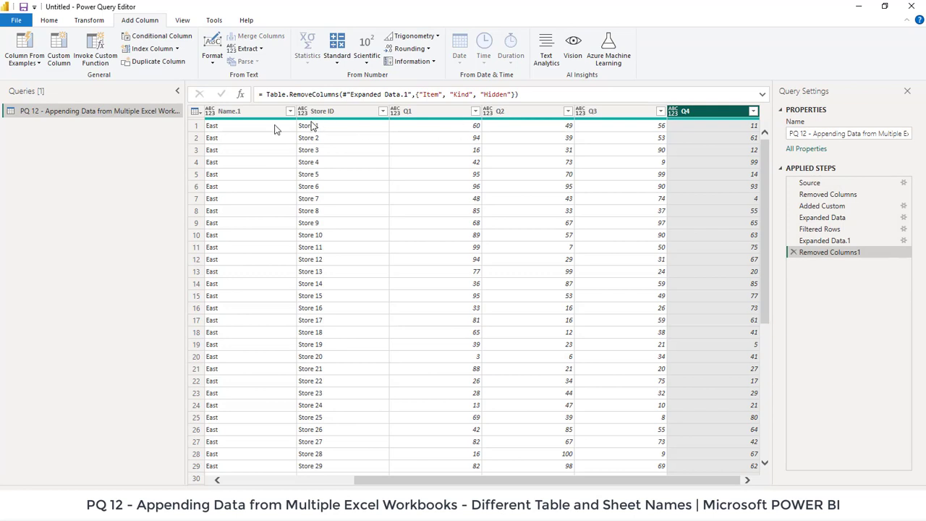
click(245, 113)
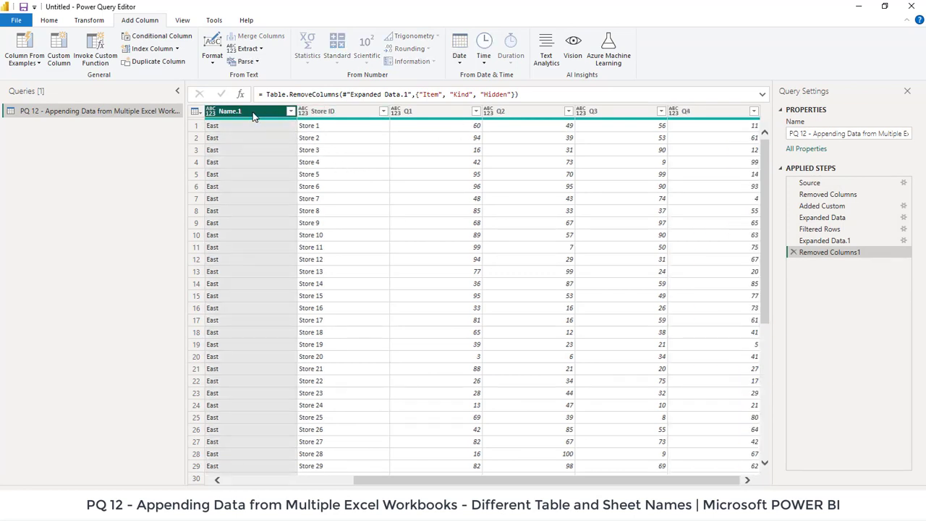
Rename the Name.1 column to Source File.
double_click(252, 112)
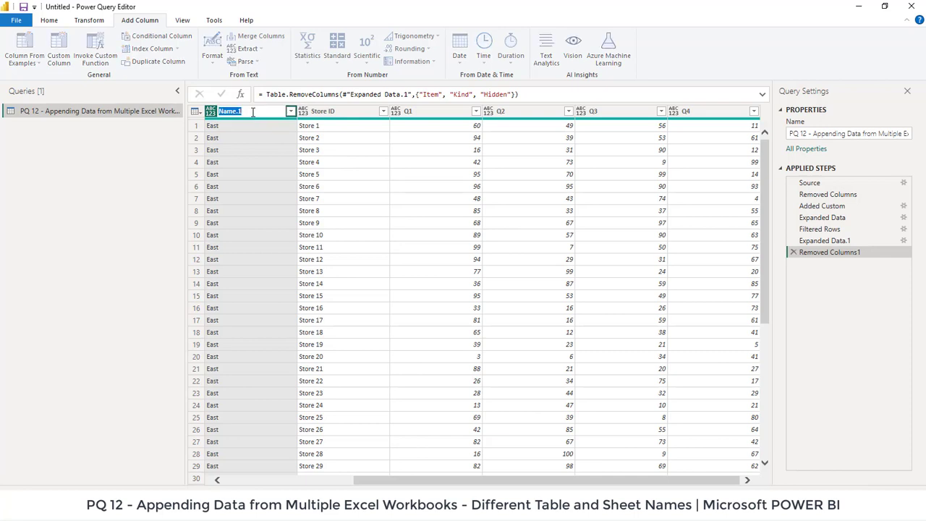
text(Source File)
key(Return)
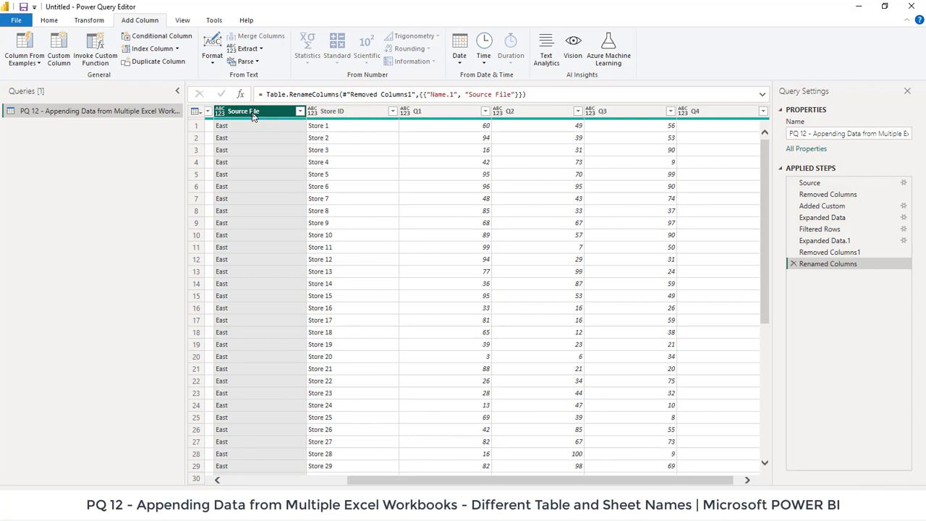
Check that Source File lists East, North, South and West, leaving it unfiltered.
drag(764, 148, 715, 211)
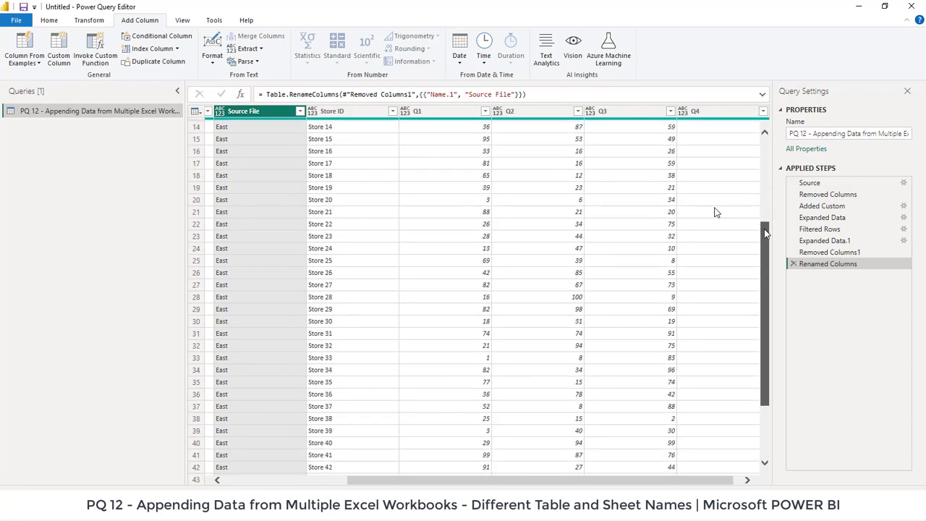
click(299, 112)
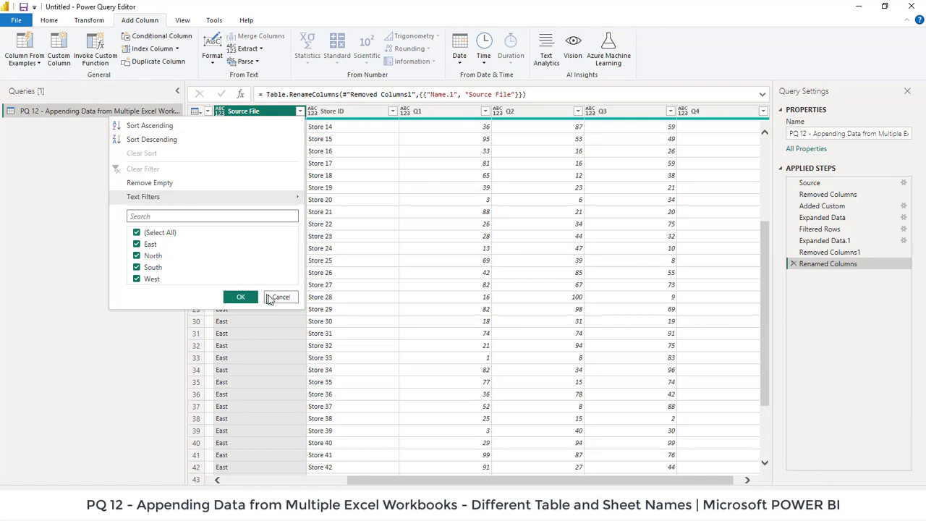
click(352, 173)
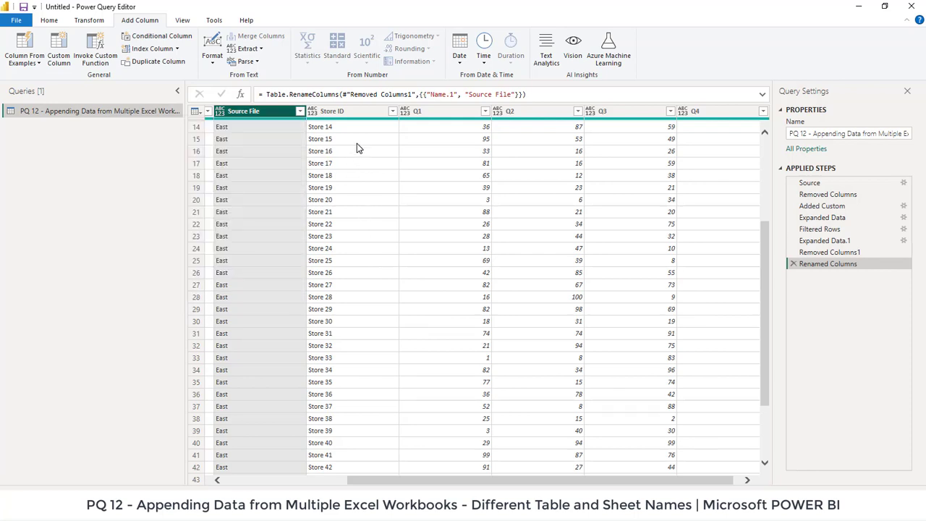
click(357, 141)
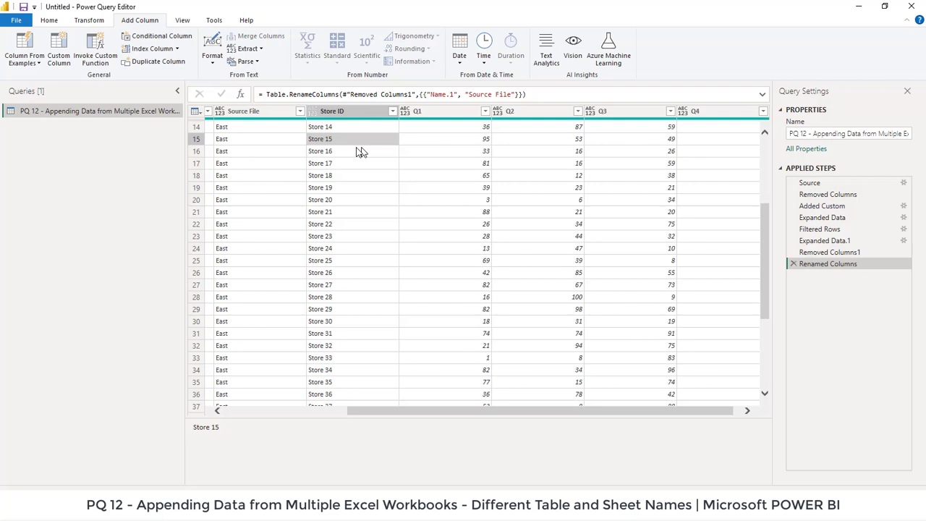
click(55, 24)
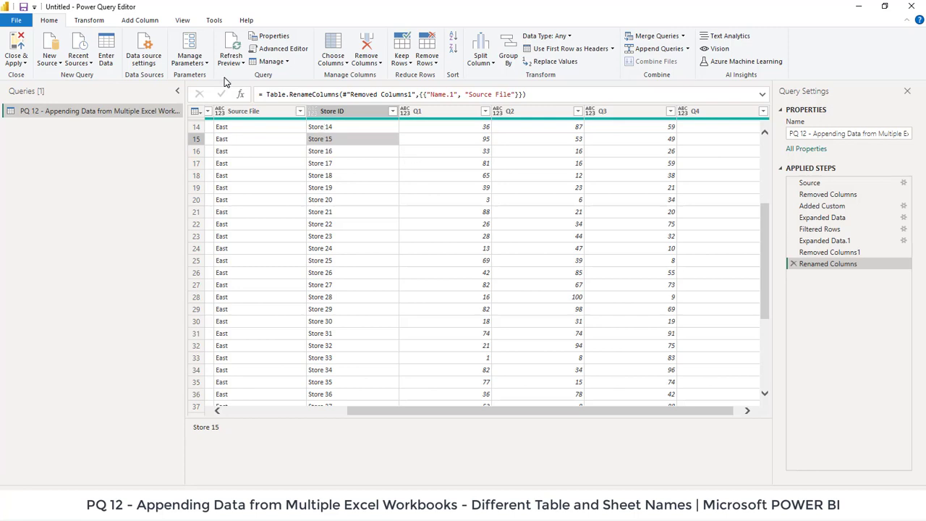
click(264, 50)
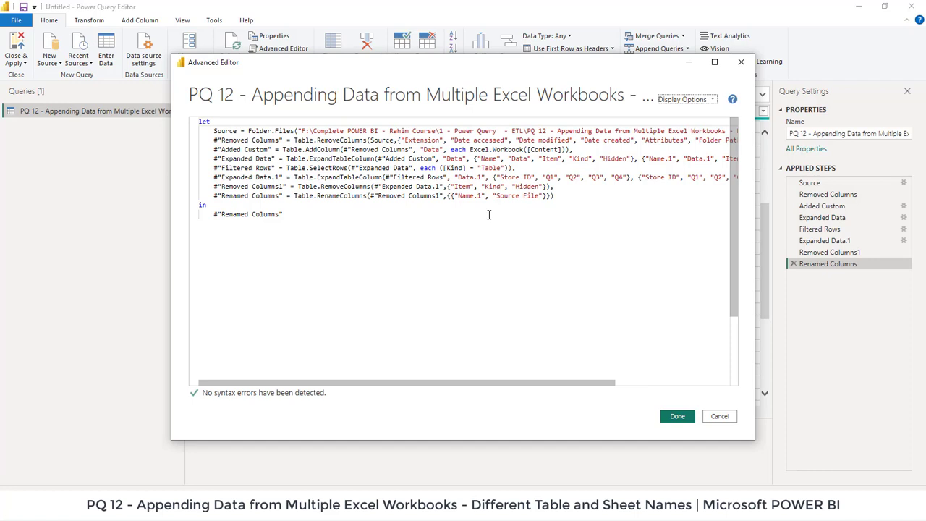
drag(535, 384, 499, 383)
click(740, 62)
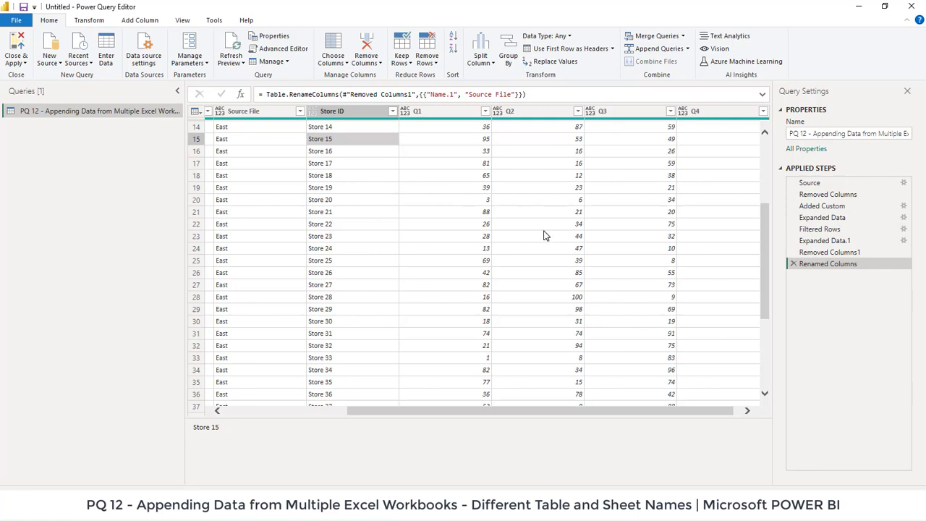
Return to the top of the combined table and show the Close & Apply options.
drag(765, 260, 795, 369)
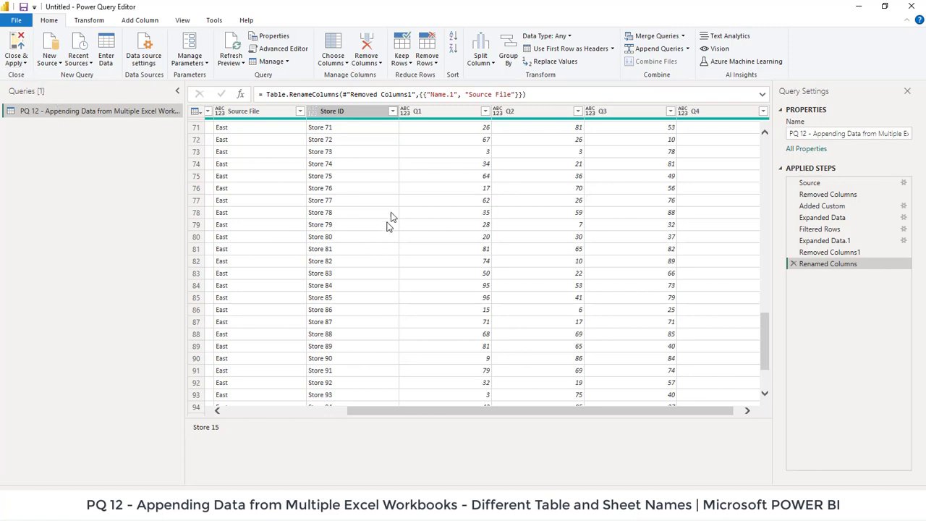
scroll(470, 223, up, 20)
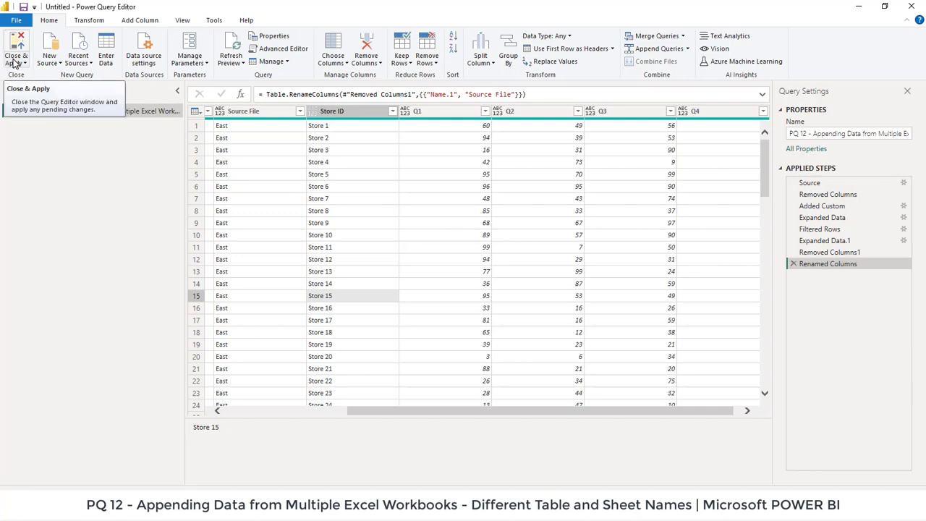
click(14, 64)
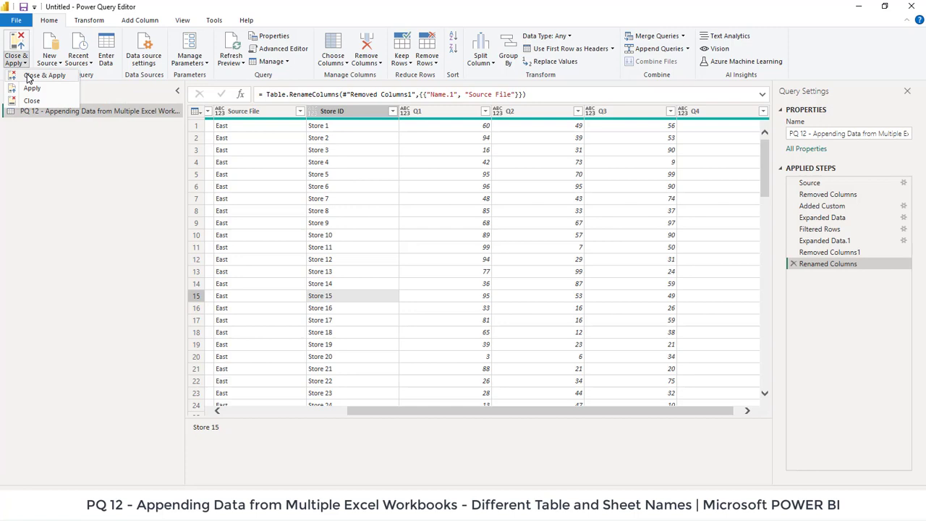